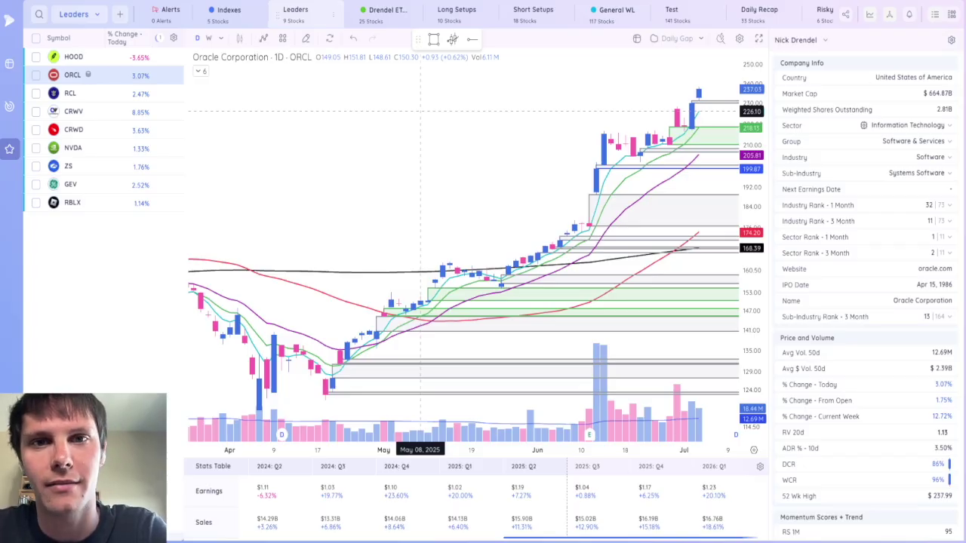
Step: Show the HOOD chart and look over the saved chart layouts and the multi-chart layout options
{"action": "key", "text": "Up"}
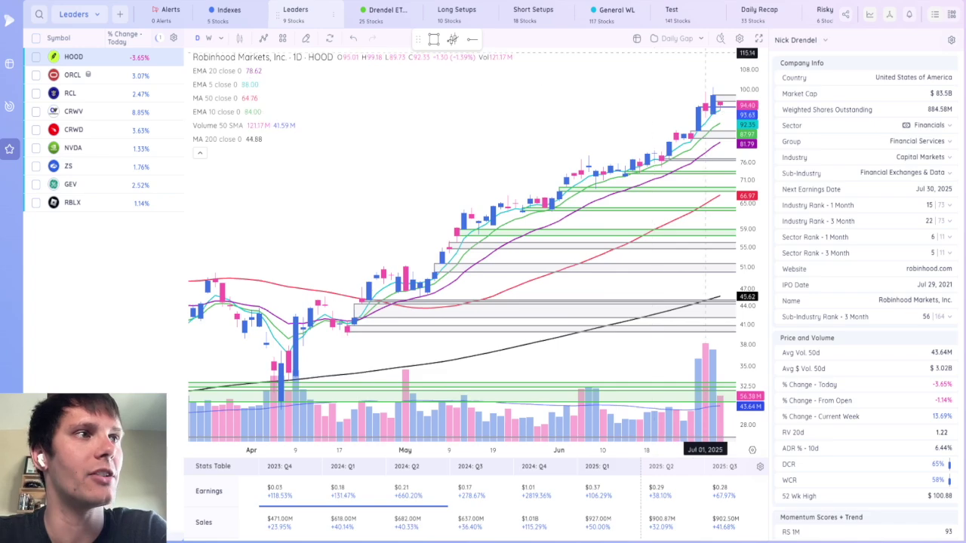
{"action": "left_click", "coordinate": [701, 38]}
{"action": "left_click", "coordinate": [691, 119]}
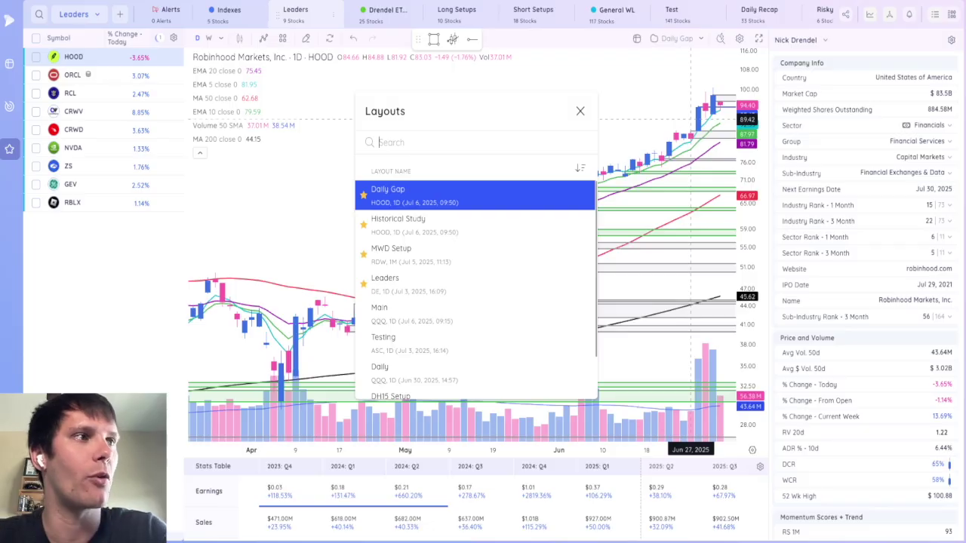
{"action": "key", "text": "Escape"}
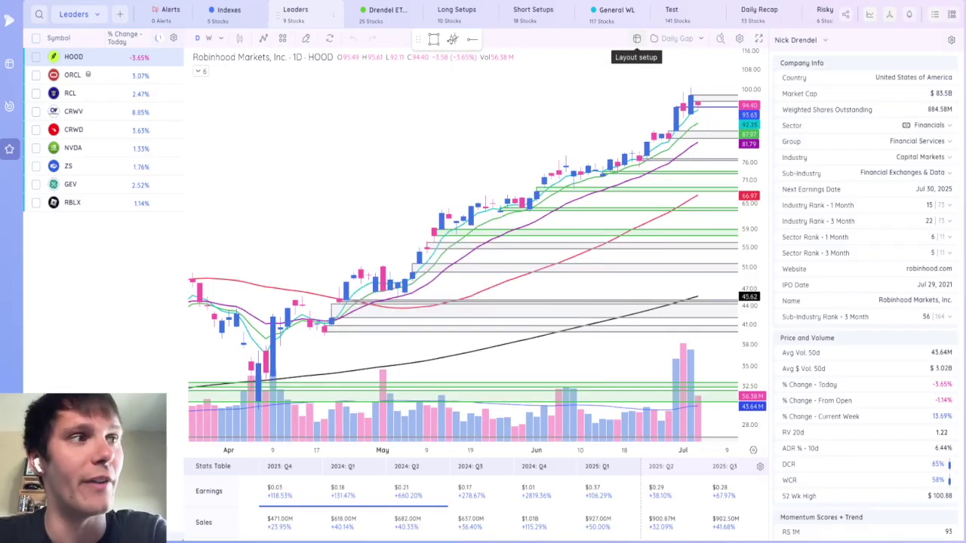
{"action": "left_click", "coordinate": [636, 38]}
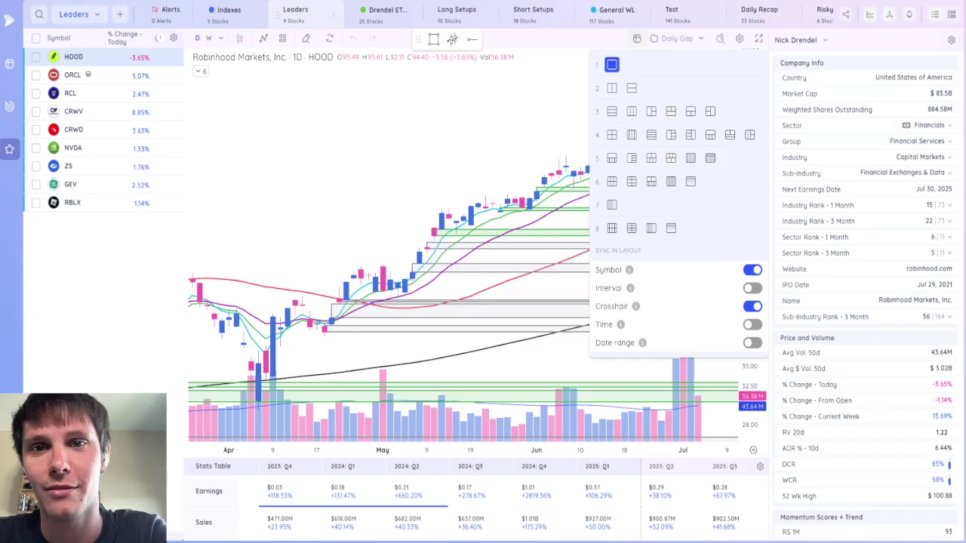
{"action": "key", "text": "Escape"}
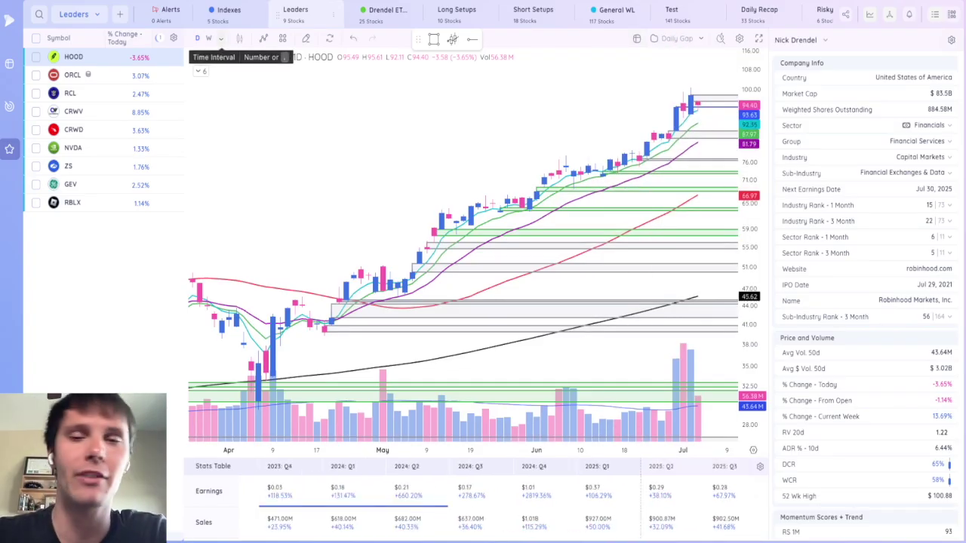
Step: Look through the available time intervals and switch the HOOD chart to weekly
{"action": "left_click", "coordinate": [221, 39]}
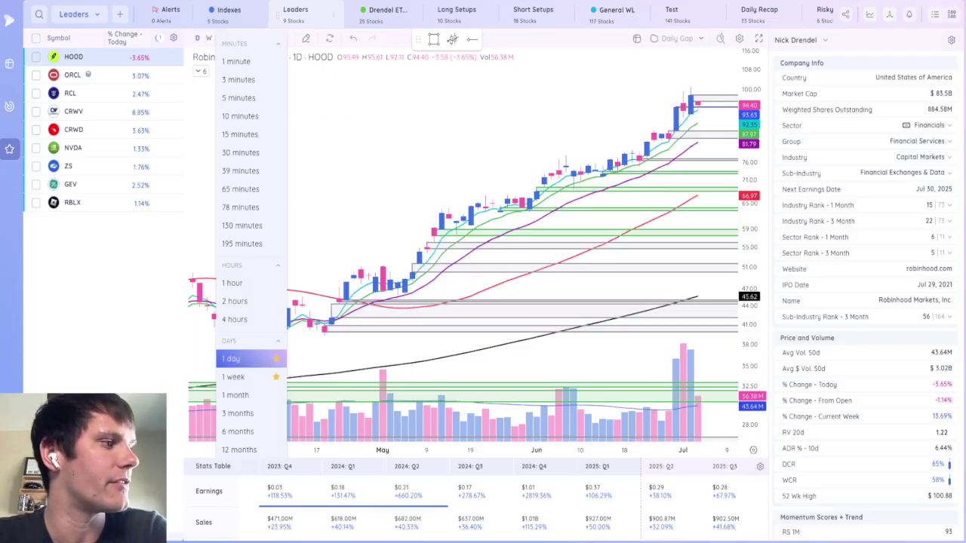
{"action": "left_click", "coordinate": [385, 106]}
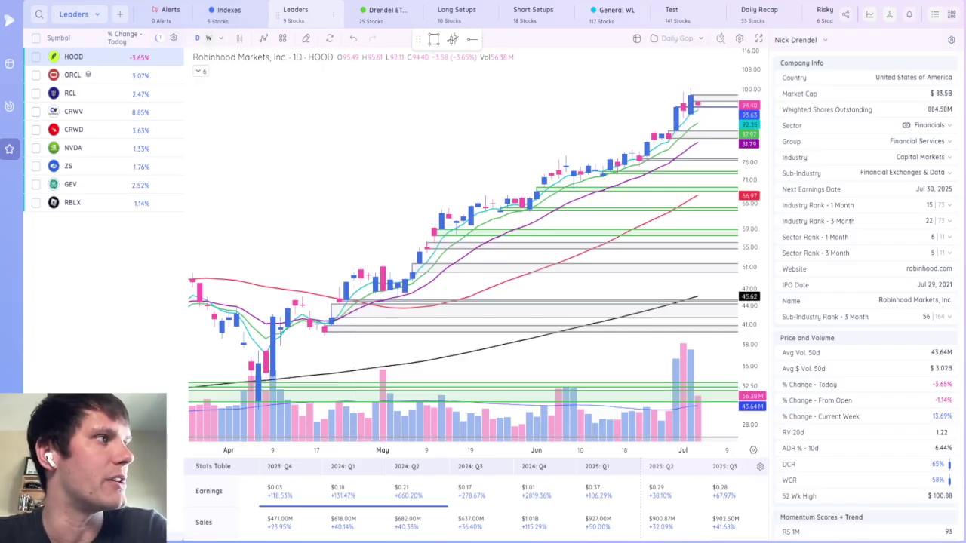
{"action": "key", "text": "w"}
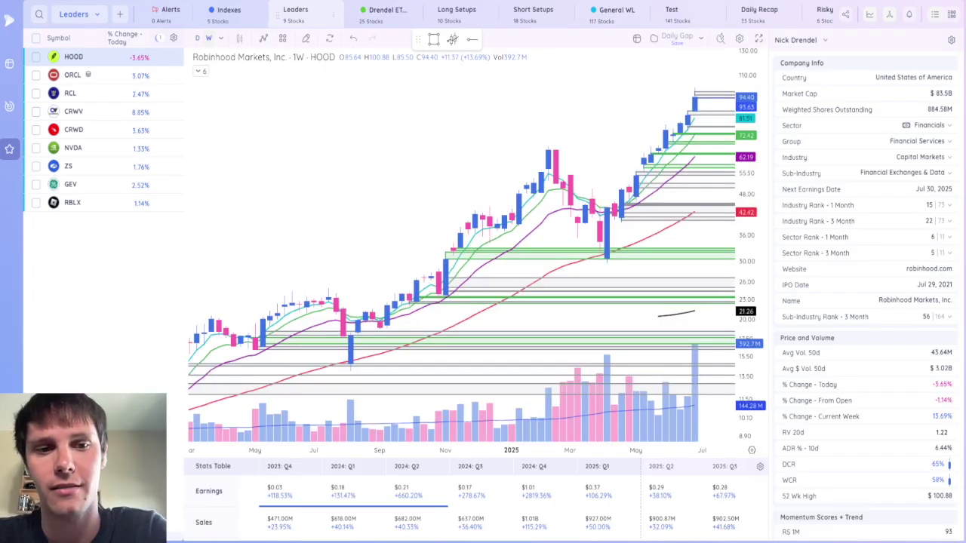
Step: Review the available chart types and search the indicators for "dv" without adding any
{"action": "left_click", "coordinate": [239, 37]}
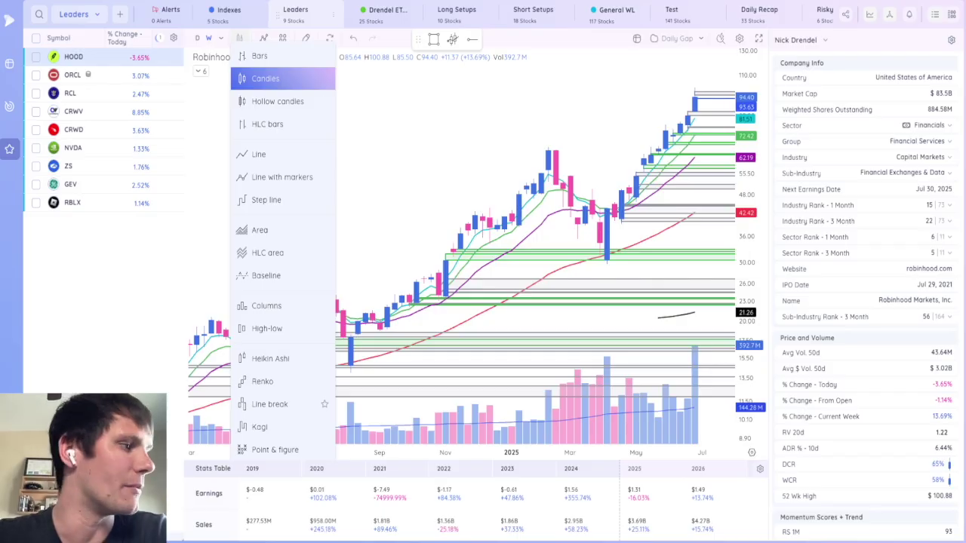
{"action": "left_click", "coordinate": [240, 38]}
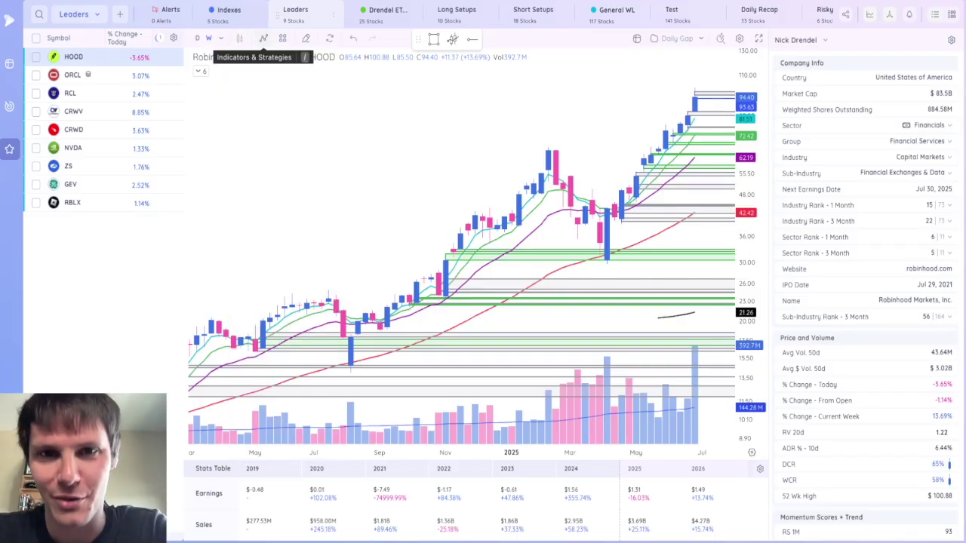
{"action": "left_click", "coordinate": [263, 37]}
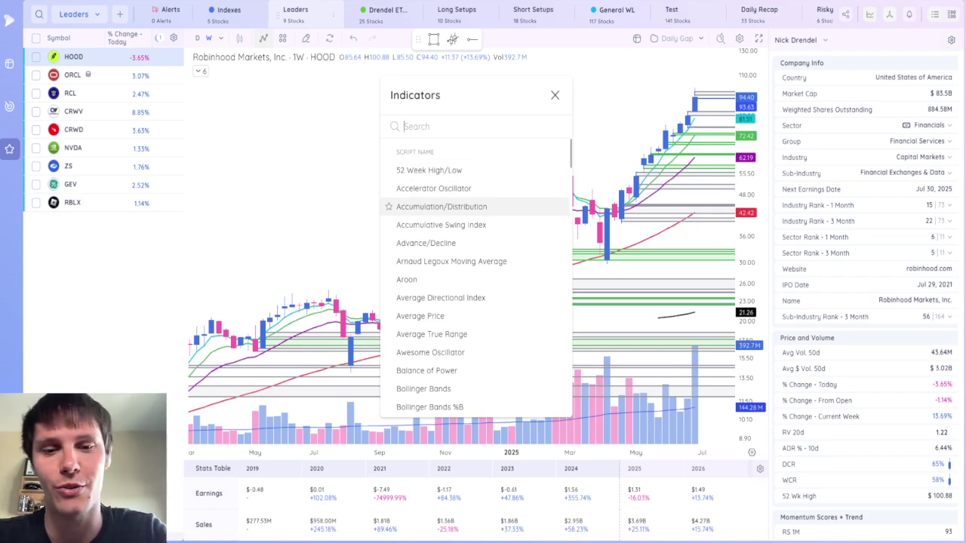
{"action": "type", "text": "dv"}
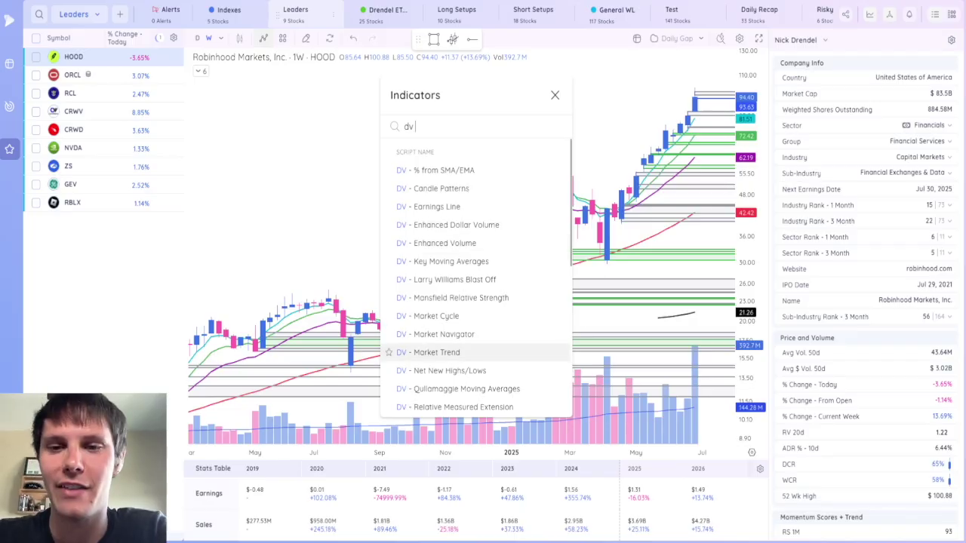
{"action": "key", "text": "Escape"}
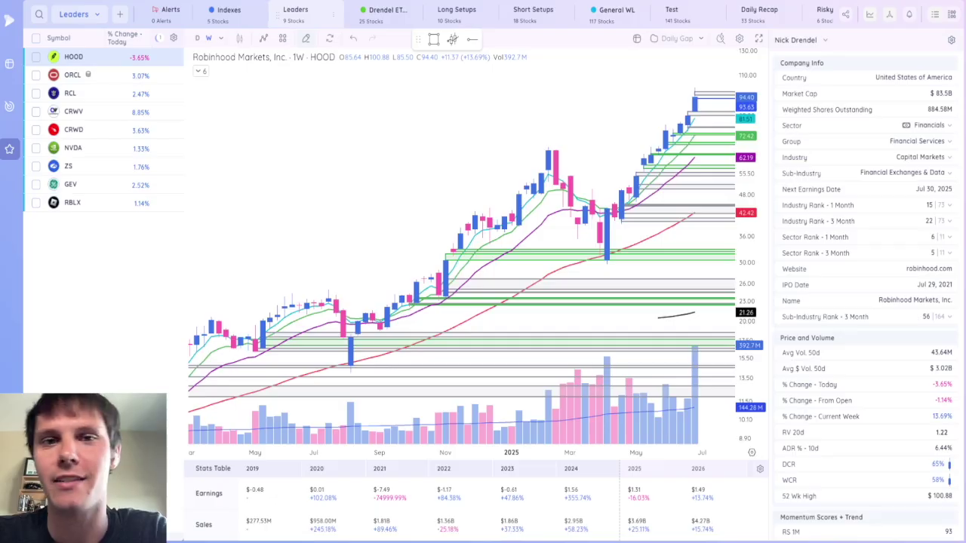
Step: Return the HOOD chart to daily and examine its quarterly earnings and sales in the Stats Table
{"action": "mouse_move", "coordinate": [293, 68]}
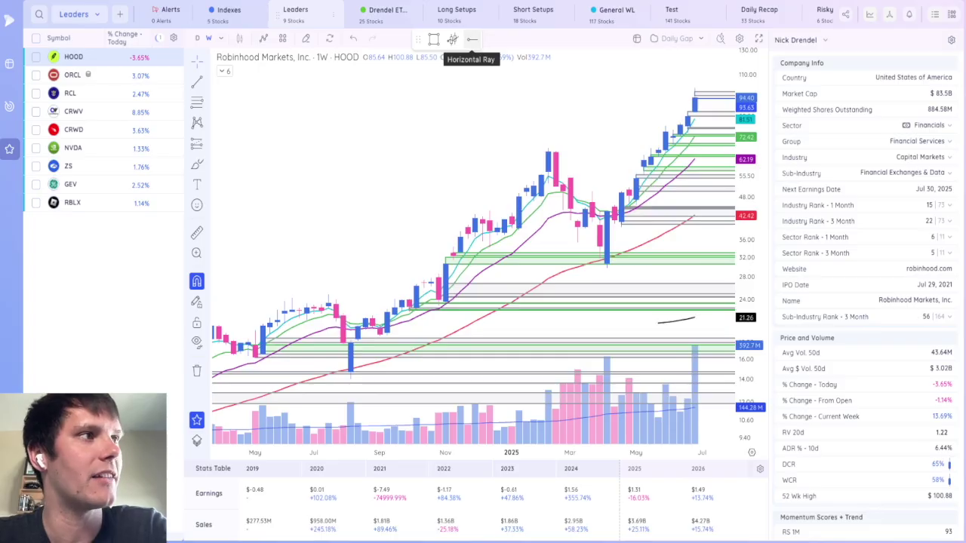
{"action": "key", "text": "d"}
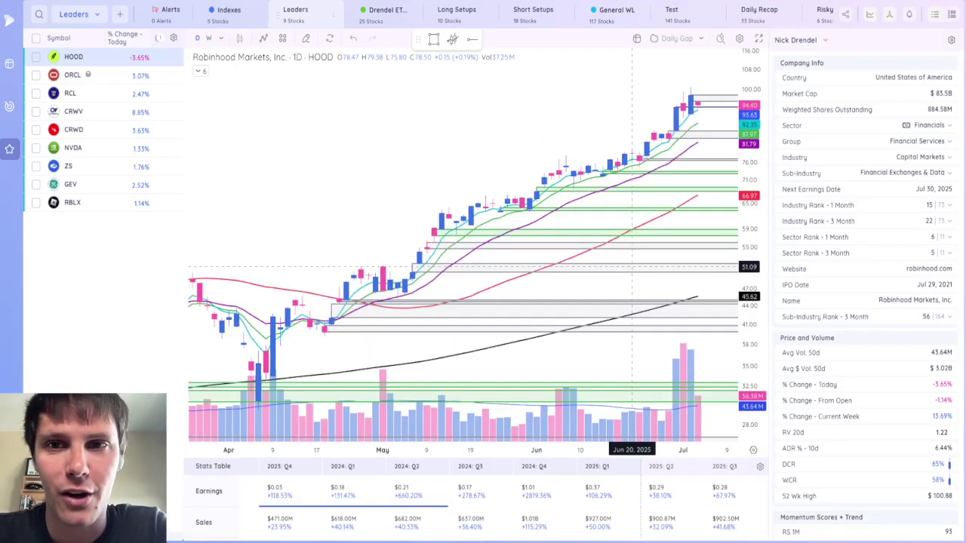
{"action": "mouse_move", "coordinate": [593, 489]}
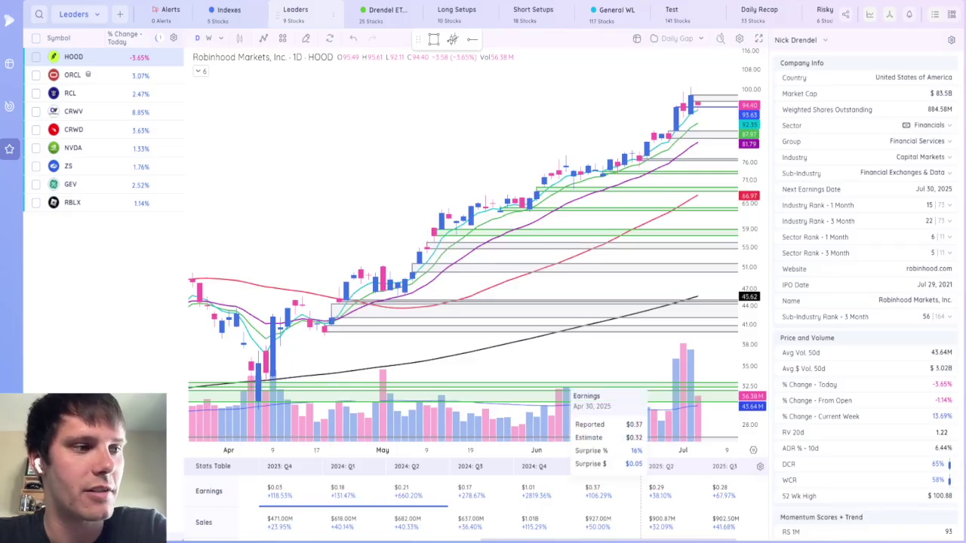
{"action": "scroll", "coordinate": [490, 498], "scroll_direction": "right", "scroll_amount": 1}
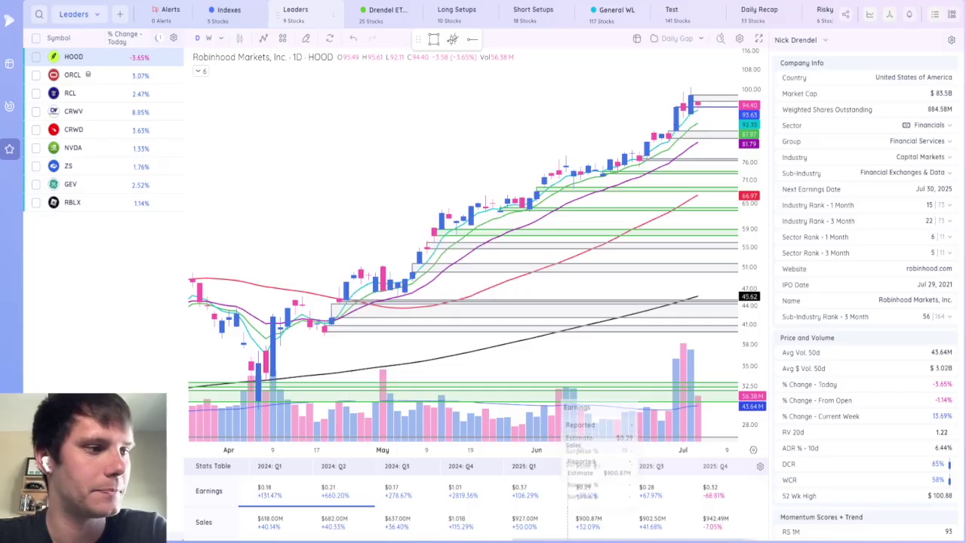
{"action": "scroll", "coordinate": [573, 491], "scroll_direction": "left", "scroll_amount": 5}
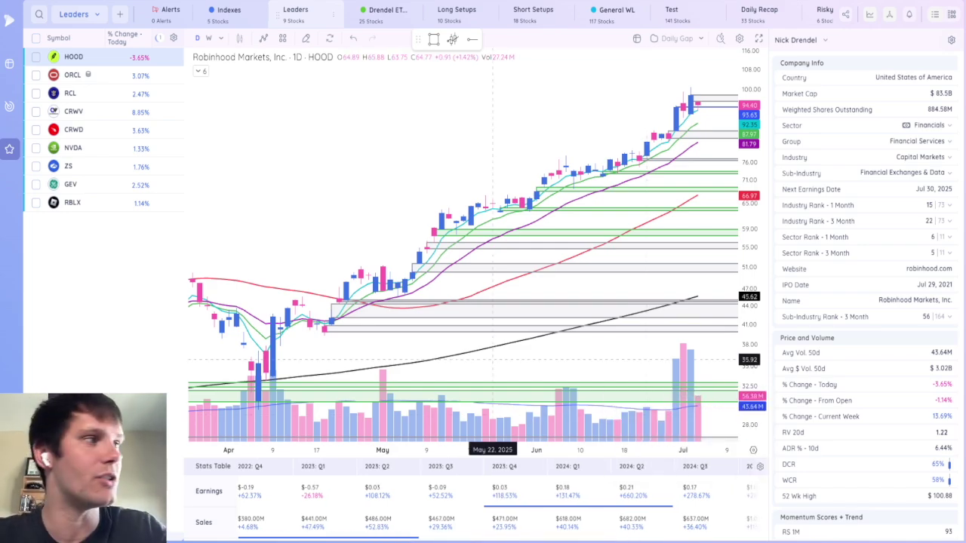
Step: Show the ORCL chart and briefly hide the Data Panel before restoring it
{"action": "key", "text": "Down"}
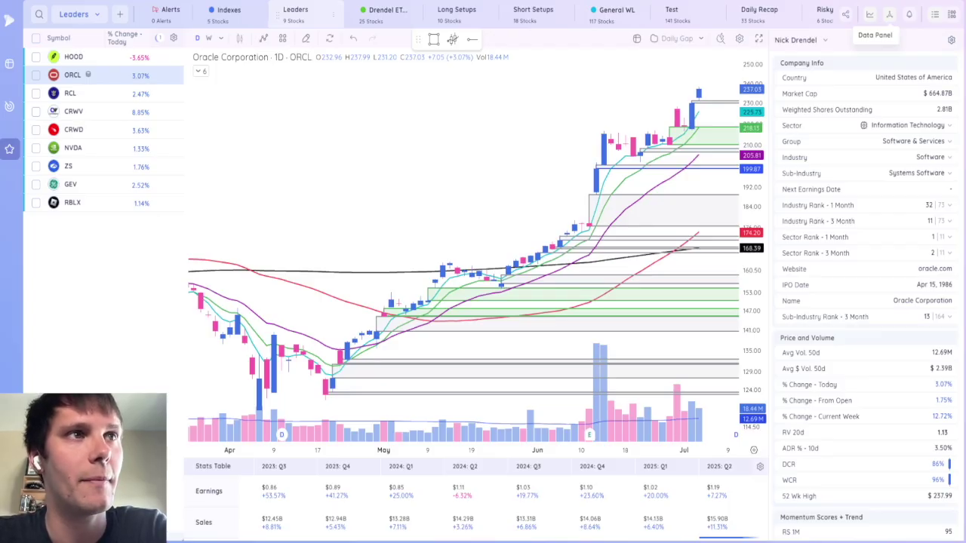
{"action": "left_click", "coordinate": [889, 15]}
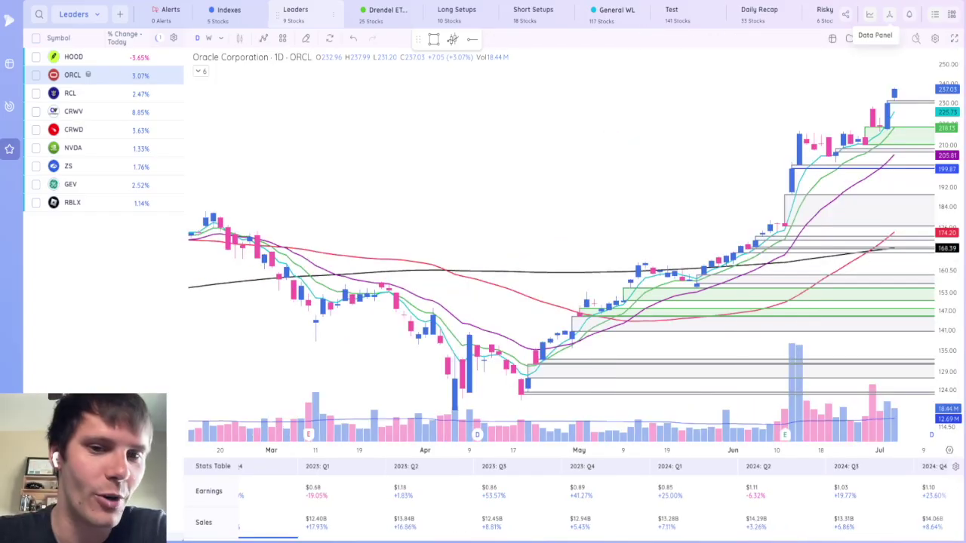
{"action": "left_click", "coordinate": [889, 15]}
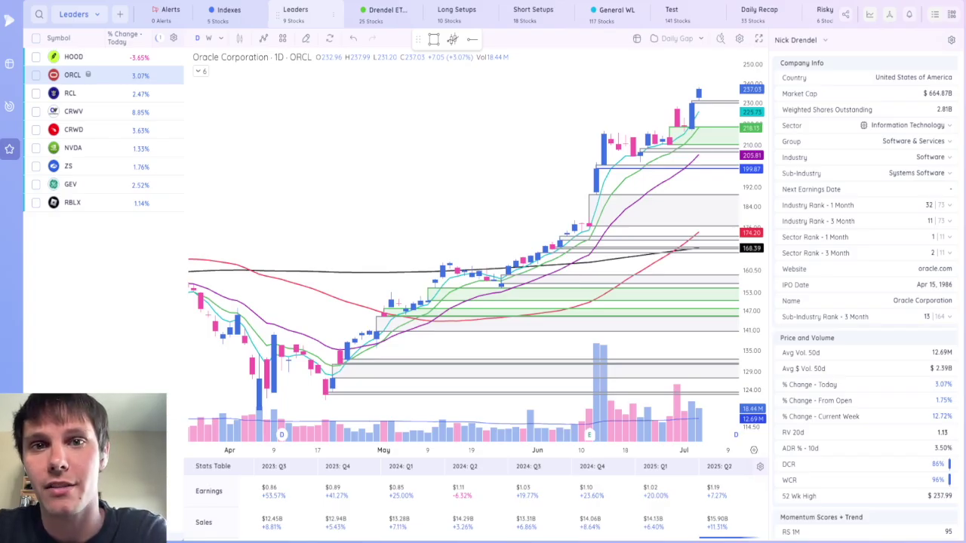
Step: Return to HOOD, check the Data Panel's customization options and look through all its data sections
{"action": "left_click", "coordinate": [73, 57]}
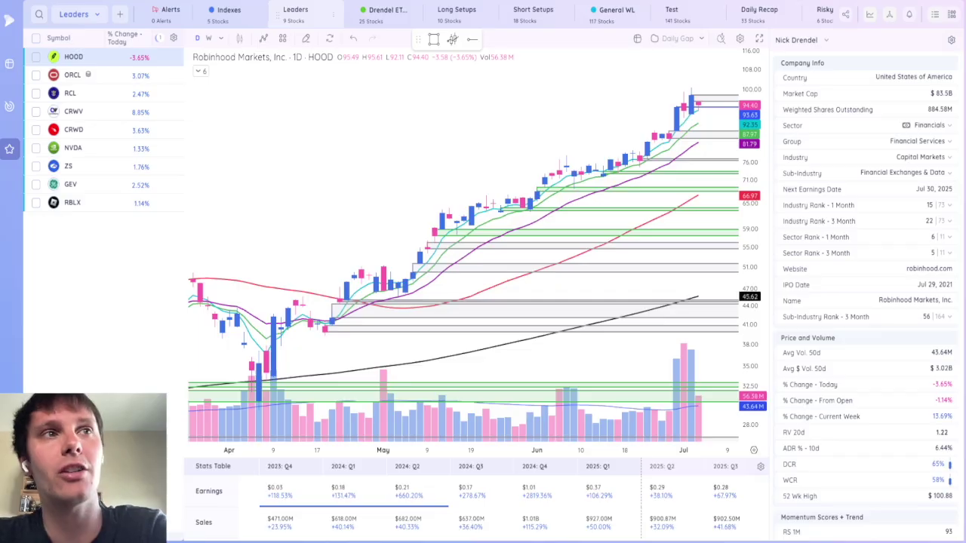
{"action": "left_click", "coordinate": [952, 40]}
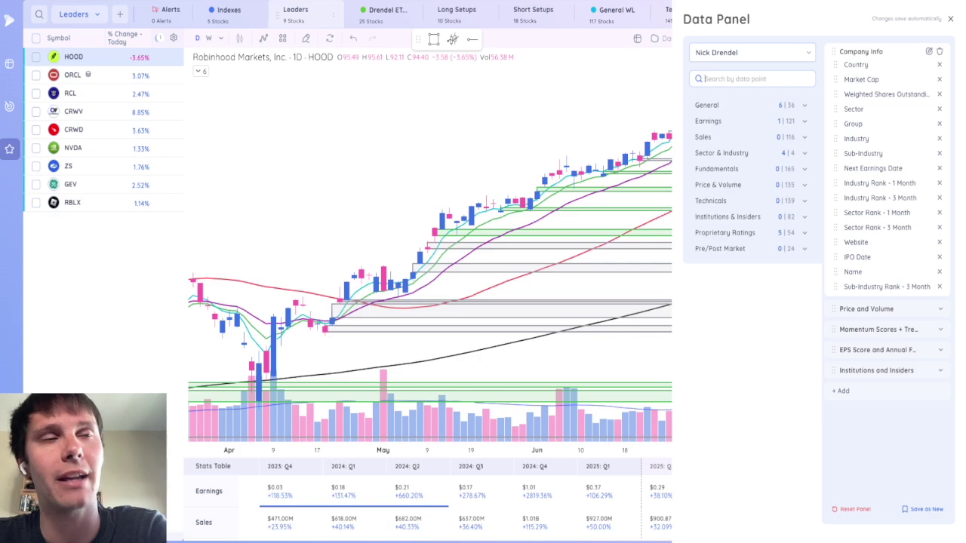
{"action": "left_click", "coordinate": [950, 18]}
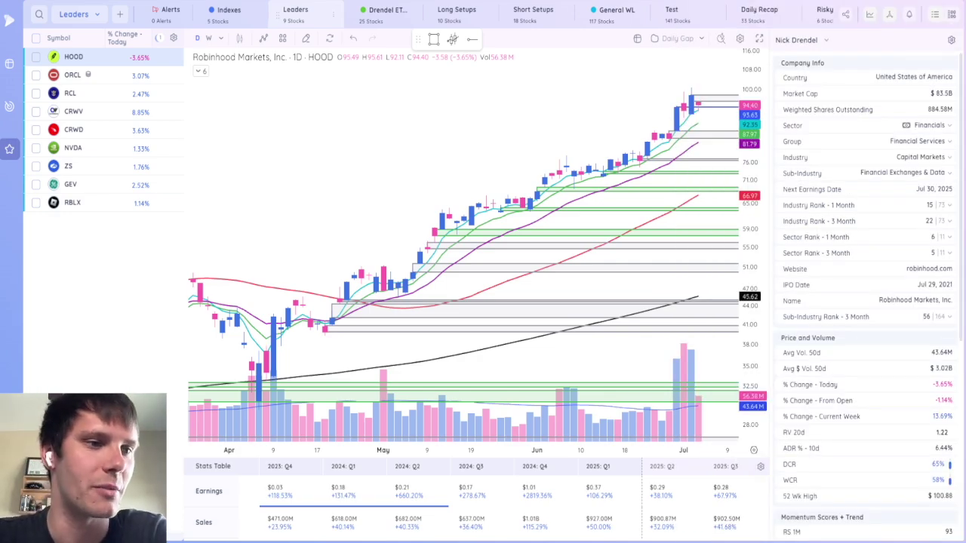
{"action": "scroll", "coordinate": [815, 441], "scroll_direction": "down", "scroll_amount": 5}
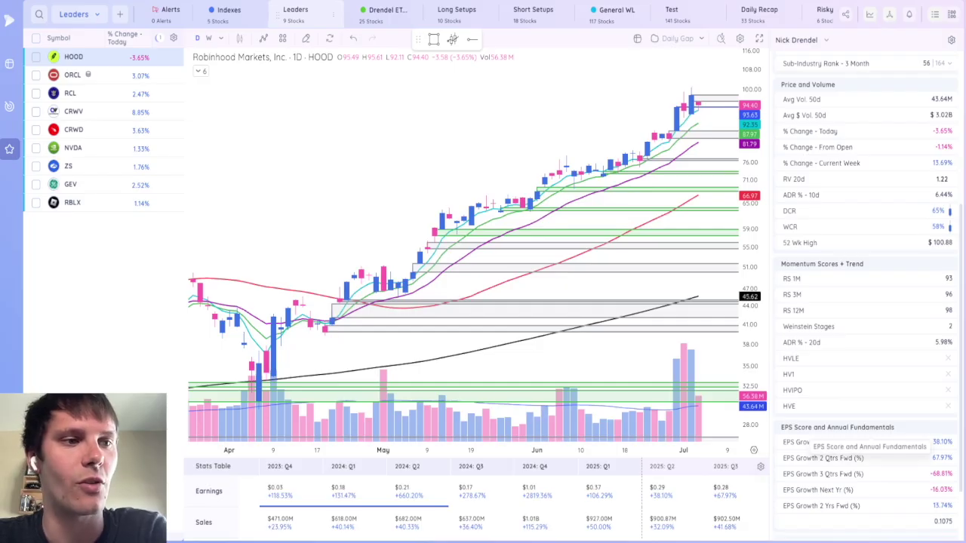
{"action": "scroll", "coordinate": [815, 441], "scroll_direction": "up", "scroll_amount": 5}
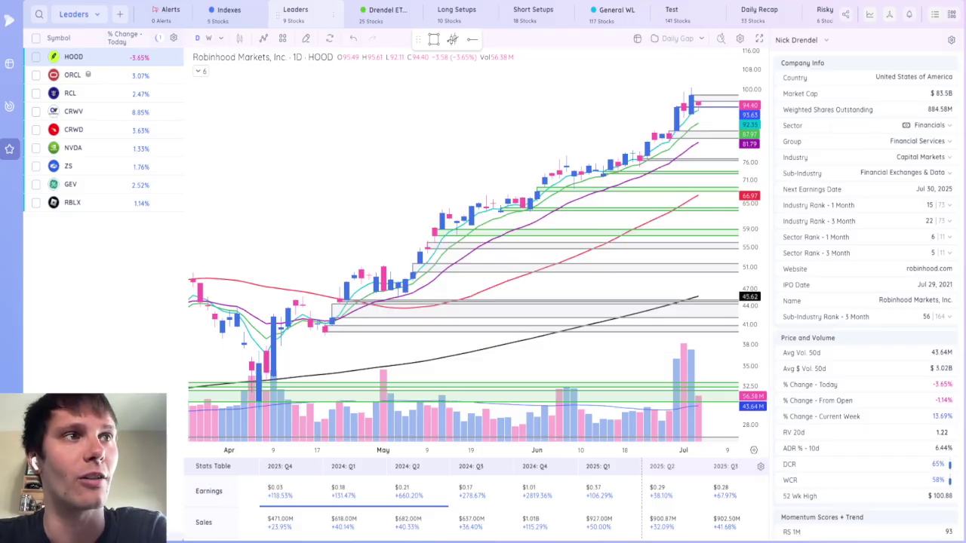
Step: Browse the Data Panel presets, including the contents of the Deepvue preset folder, without applying one
{"action": "left_click", "coordinate": [799, 40]}
{"action": "left_click", "coordinate": [814, 65]}
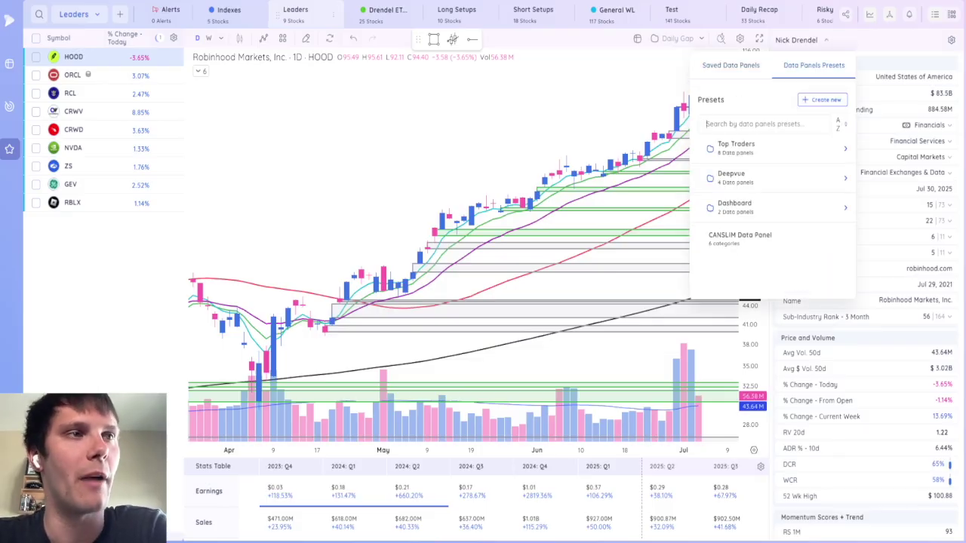
{"action": "mouse_move", "coordinate": [754, 148]}
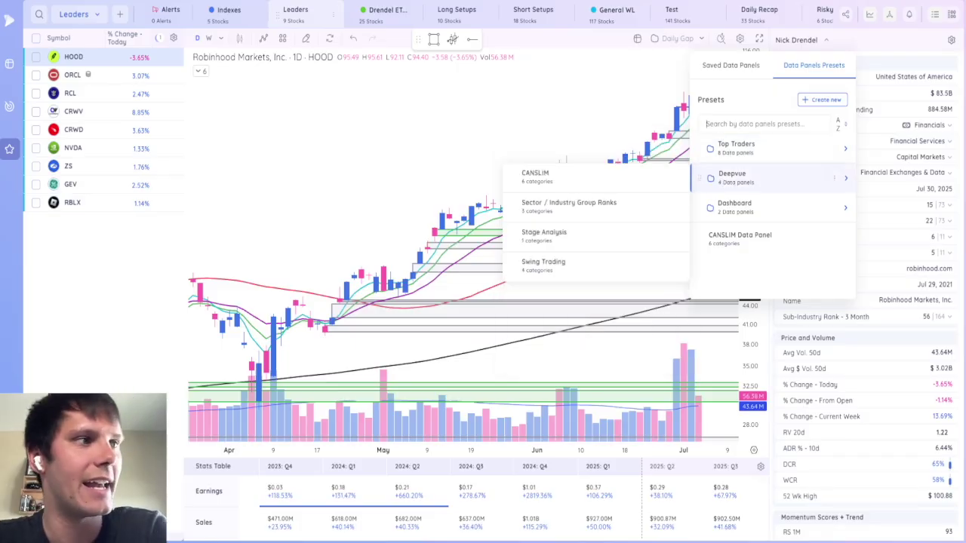
{"action": "mouse_move", "coordinate": [755, 207]}
{"action": "key", "text": "Escape"}
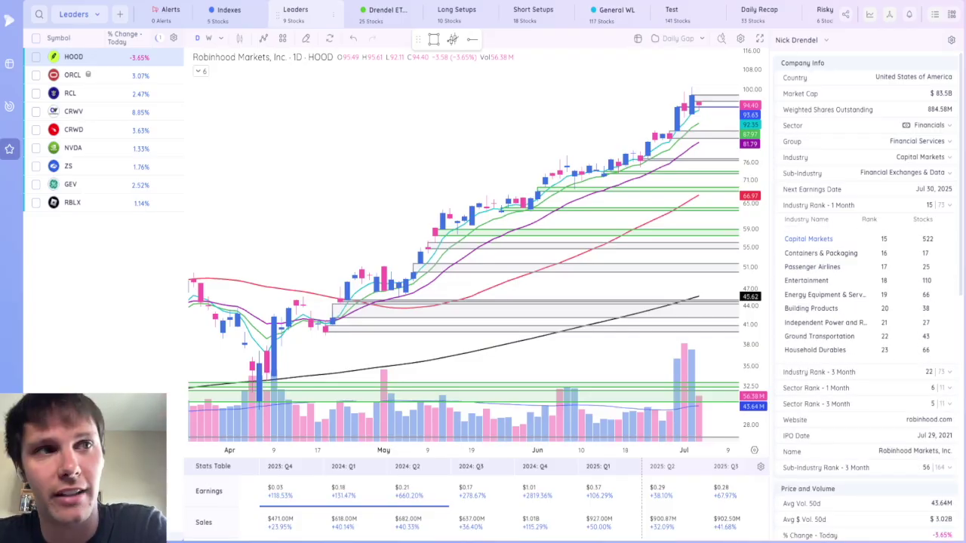
Step: List the stocks of the Semiconductors & Semiconductor Equipment industry from the 1-month ranking and inspect their extra columns in a widened list
{"action": "scroll", "coordinate": [869, 294], "scroll_direction": "up", "scroll_amount": 5}
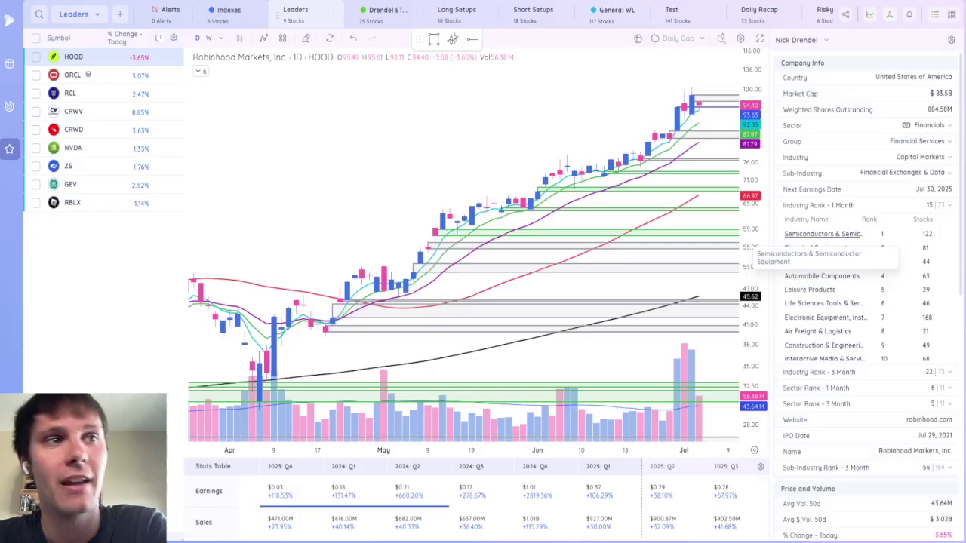
{"action": "left_click", "coordinate": [822, 234]}
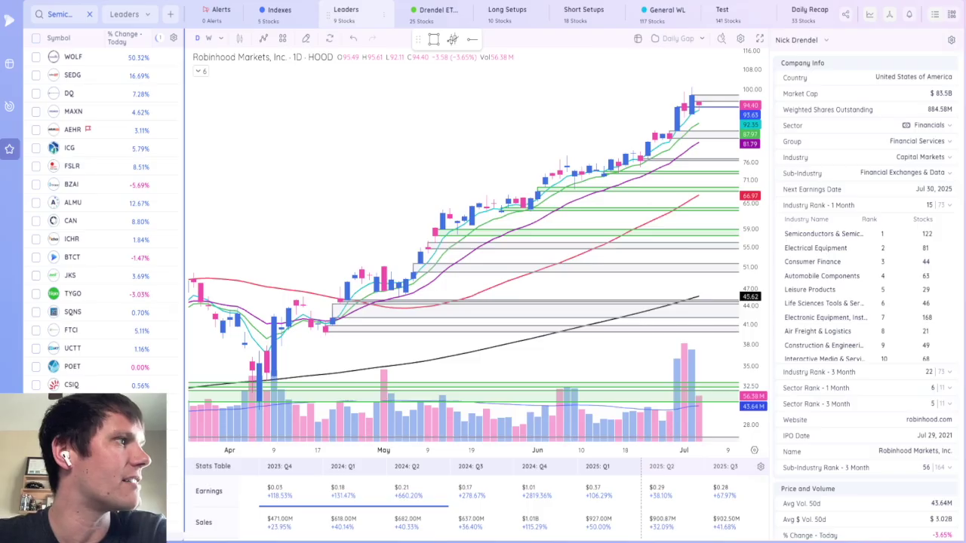
{"action": "left_click_drag", "start_coordinate": [184, 227], "coordinate": [320, 227]}
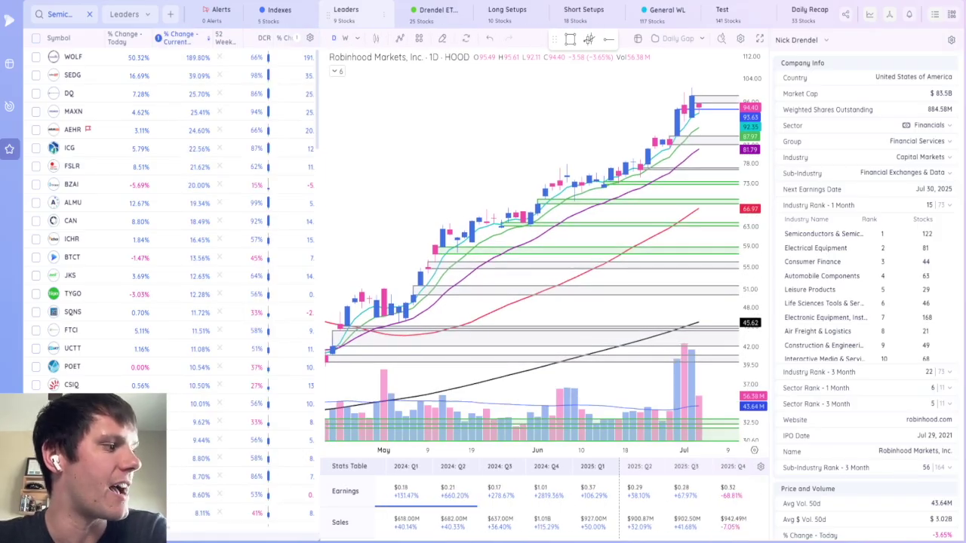
{"action": "key", "text": "Escape"}
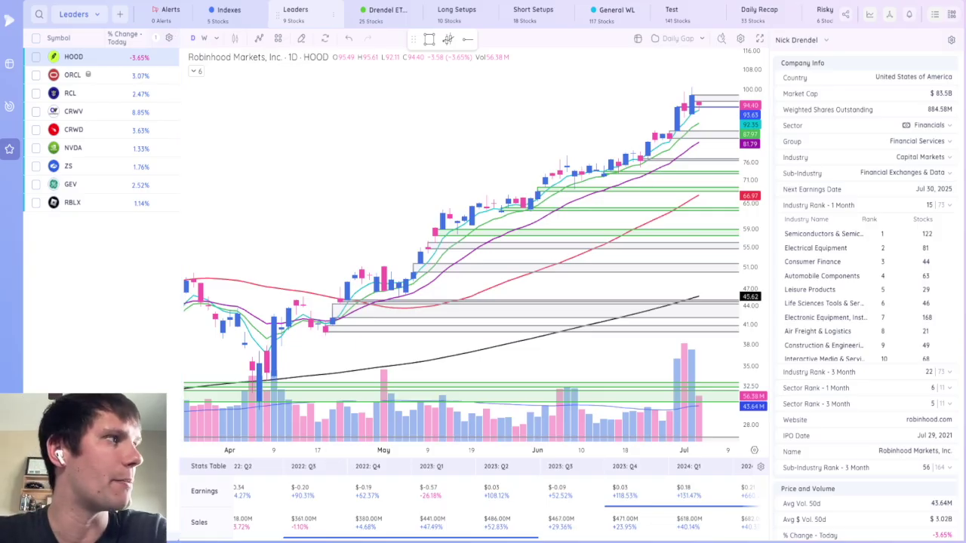
Step: Widen the Leaders watchlist to show its extra columns and review its Column Settings with the ETFs column set
{"action": "left_click_drag", "start_coordinate": [179, 227], "coordinate": [249, 227]}
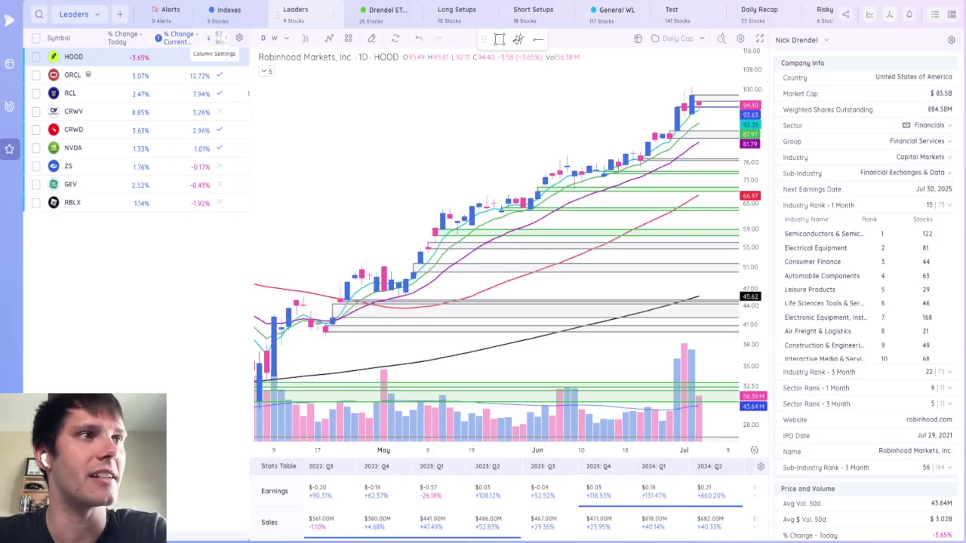
{"action": "left_click", "coordinate": [239, 37]}
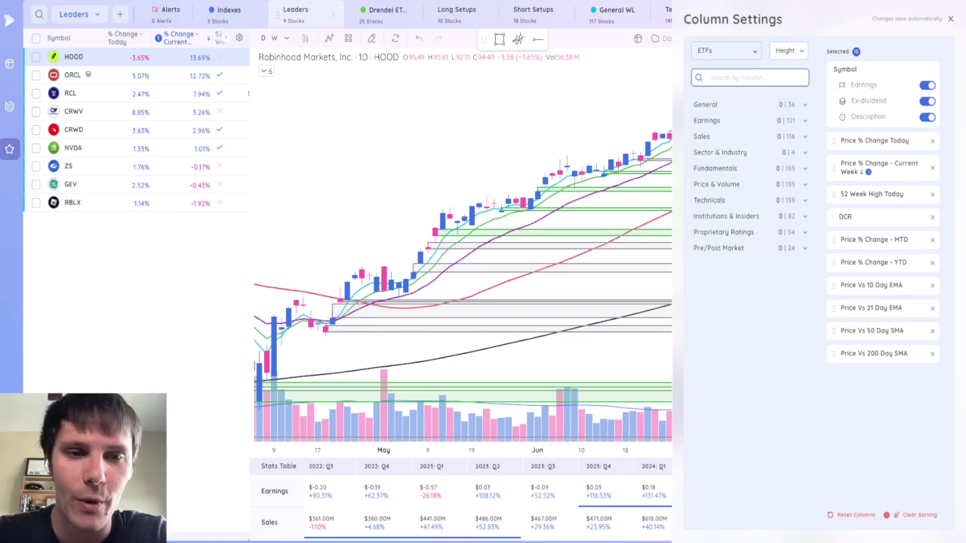
{"action": "left_click", "coordinate": [755, 51]}
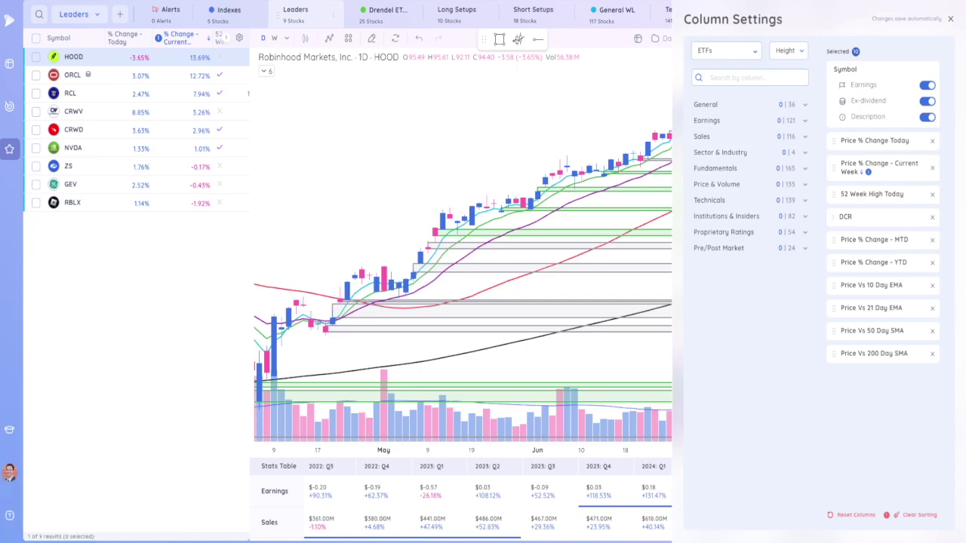
Step: Open the Deepvue help assistant and dismiss it without asking anything
{"action": "left_click", "coordinate": [30, 516]}
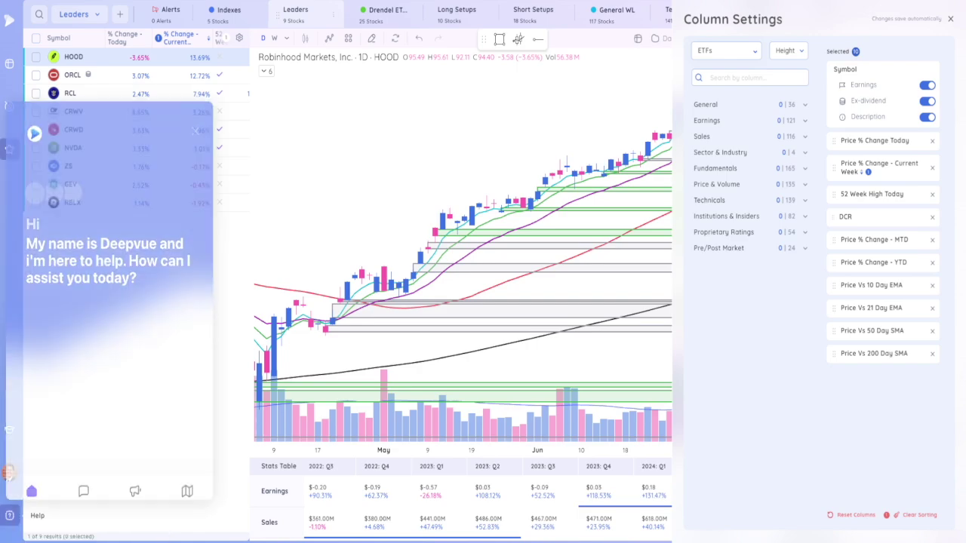
{"action": "left_click", "coordinate": [187, 475]}
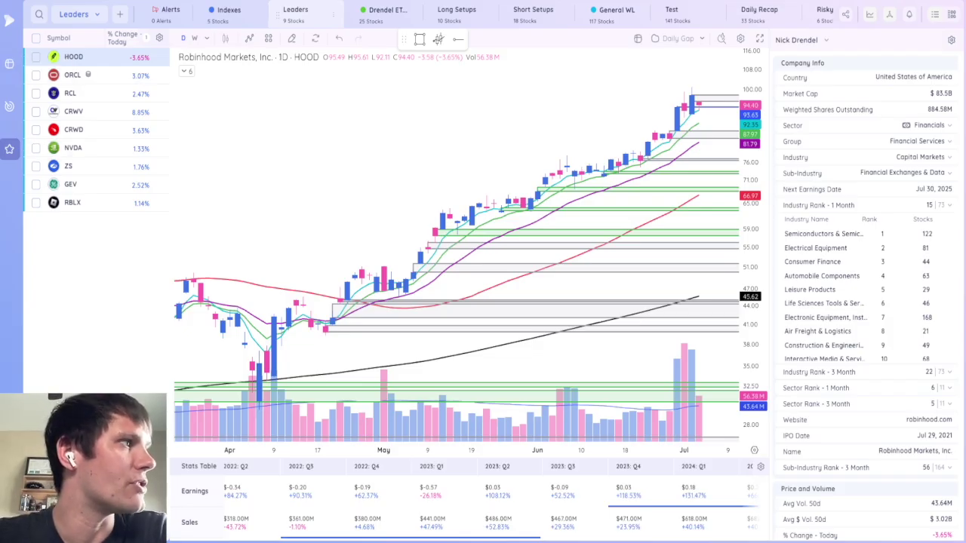
Step: Browse the saved watchlists and the preset folders Themes, Top Traders, Thematic ETFs and TraderLion Model Book Stocks, without loading a list
{"action": "left_click", "coordinate": [9, 148]}
{"action": "scroll", "coordinate": [128, 185], "scroll_direction": "down", "scroll_amount": 1}
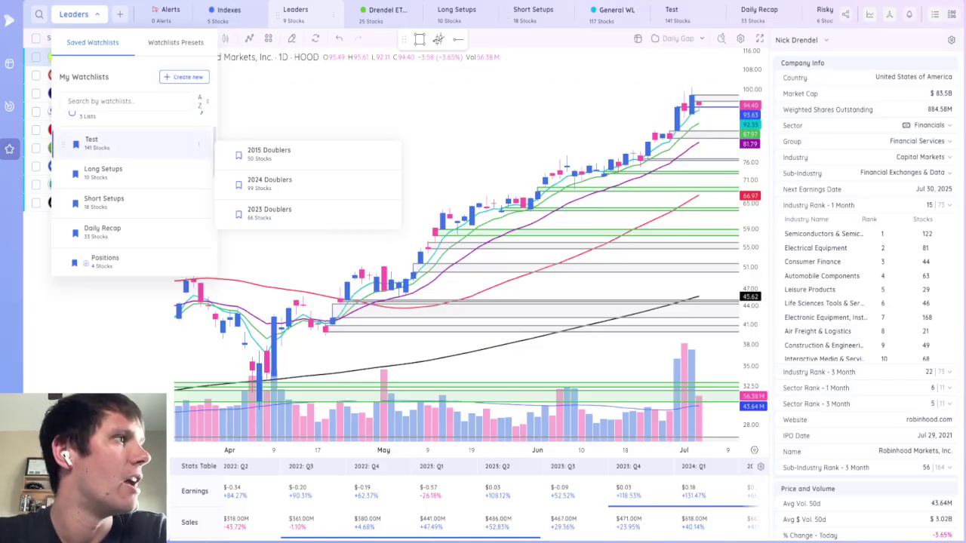
{"action": "left_click", "coordinate": [176, 42]}
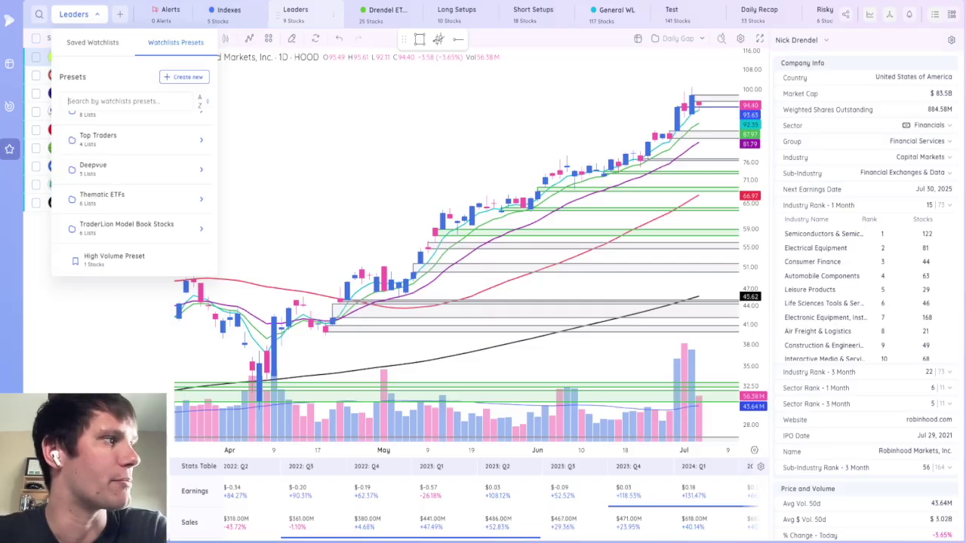
{"action": "scroll", "coordinate": [136, 188], "scroll_direction": "up", "scroll_amount": 1}
{"action": "mouse_move", "coordinate": [136, 126]}
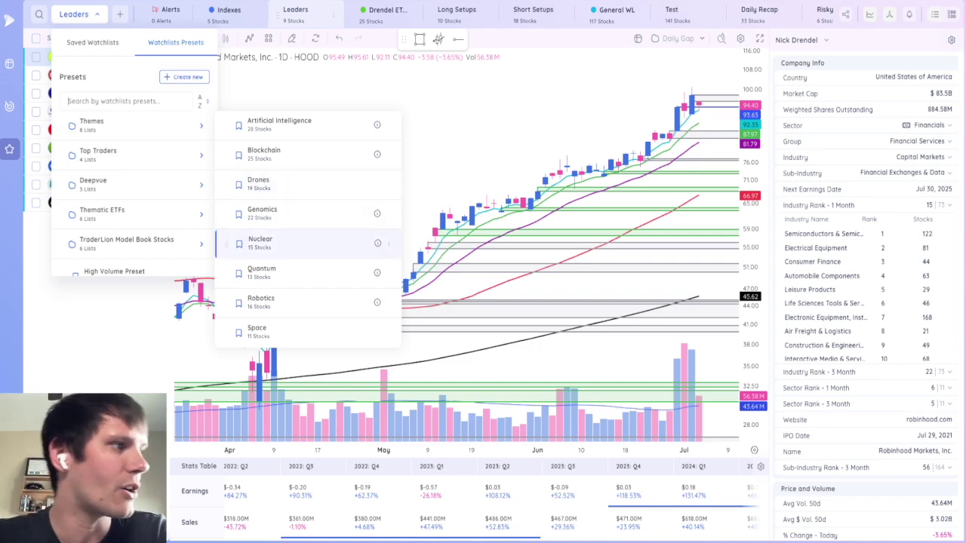
{"action": "mouse_move", "coordinate": [136, 154]}
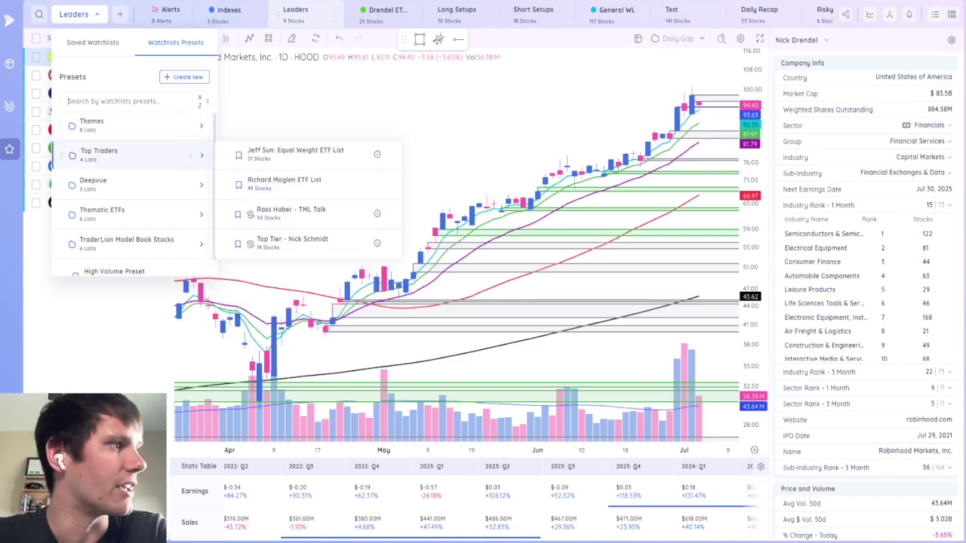
{"action": "mouse_move", "coordinate": [136, 184]}
{"action": "scroll", "coordinate": [136, 189], "scroll_direction": "down", "scroll_amount": 1}
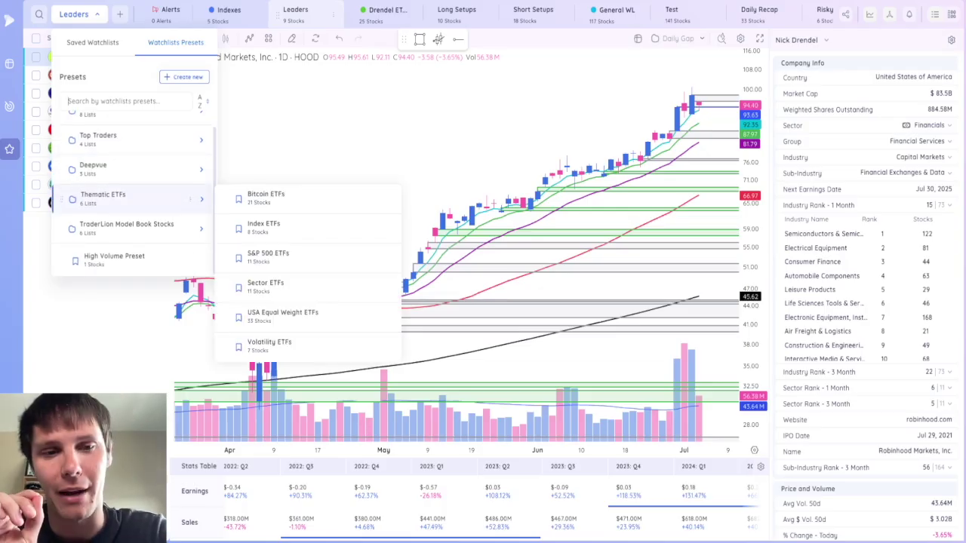
{"action": "mouse_move", "coordinate": [136, 228]}
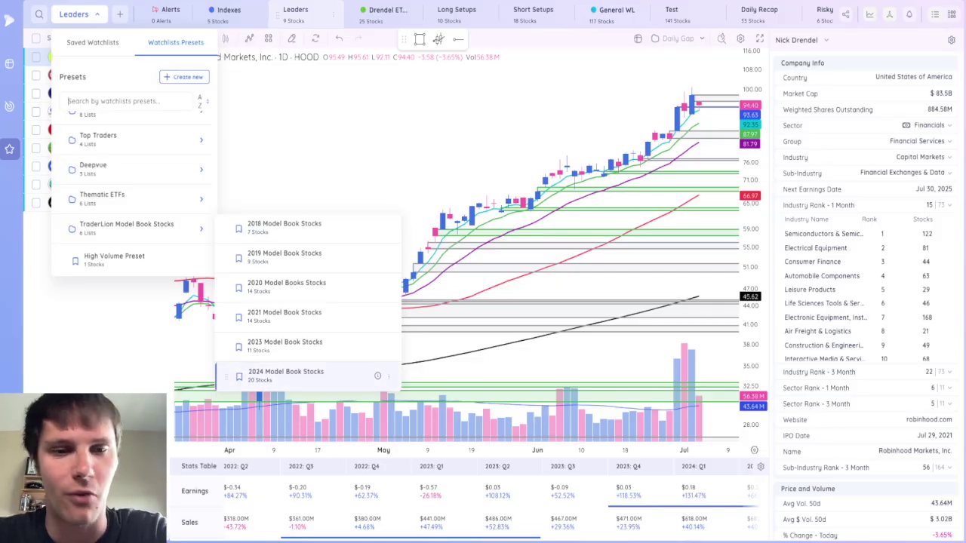
{"action": "key", "text": "Escape"}
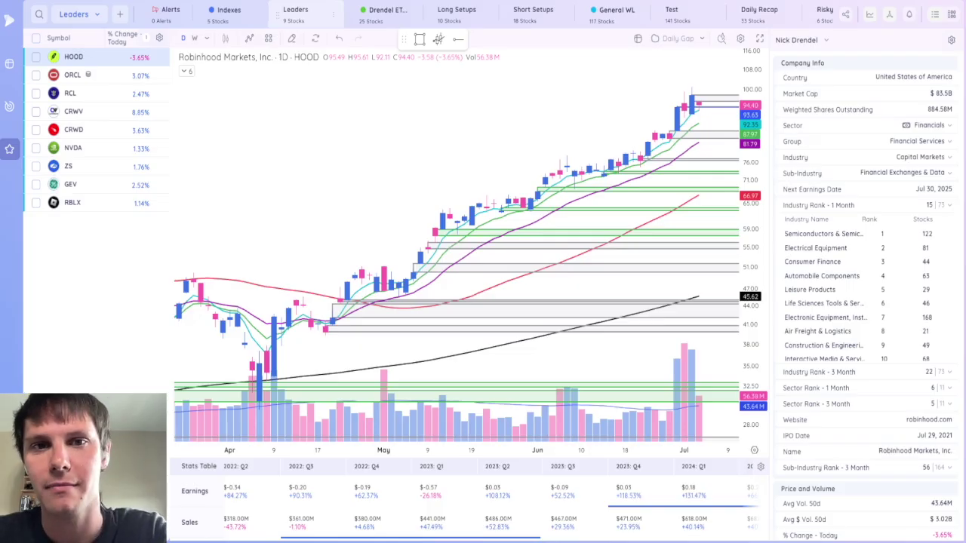
Step: Show the Indexes and Long Setups watchlists and view the Long Setups sharing options without copying a link
{"action": "left_click", "coordinate": [229, 13]}
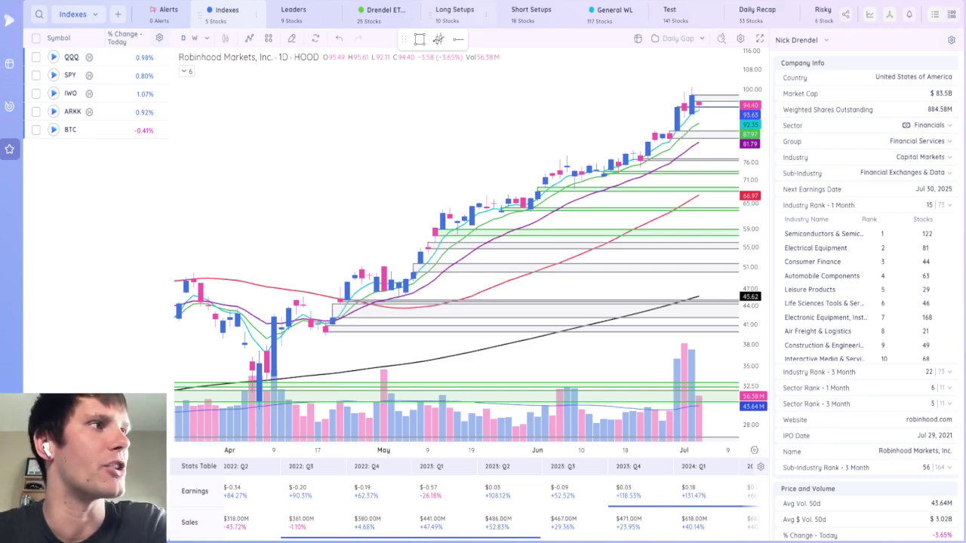
{"action": "right_click", "coordinate": [455, 13]}
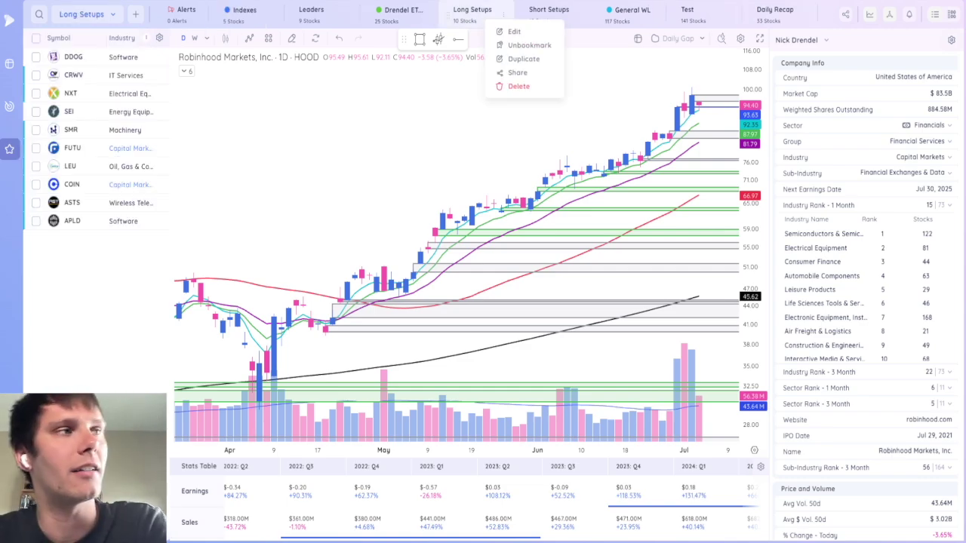
{"action": "left_click", "coordinate": [517, 72]}
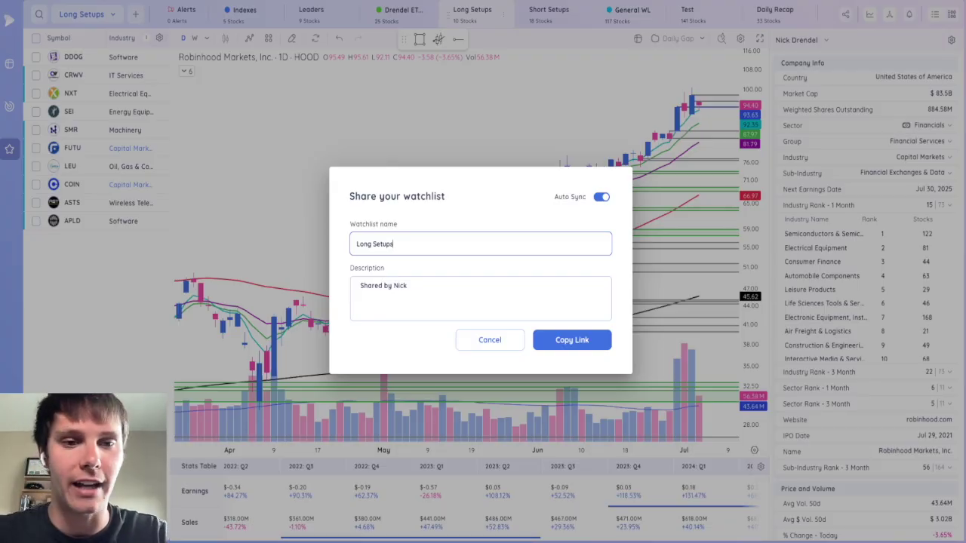
{"action": "left_click", "coordinate": [494, 140]}
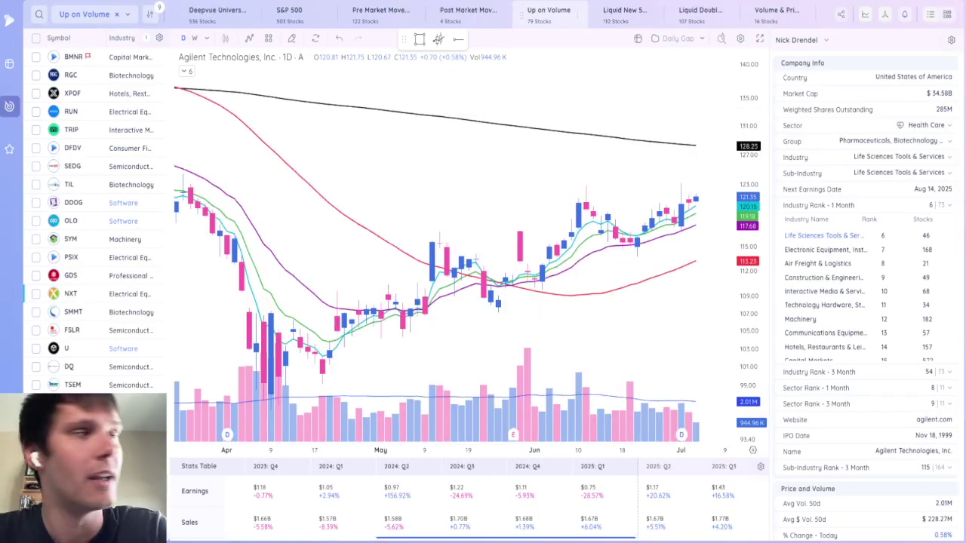
Step: Browse the screener presets and saved screens, including the contents of the Shared Screens folder
{"action": "left_click", "coordinate": [84, 14]}
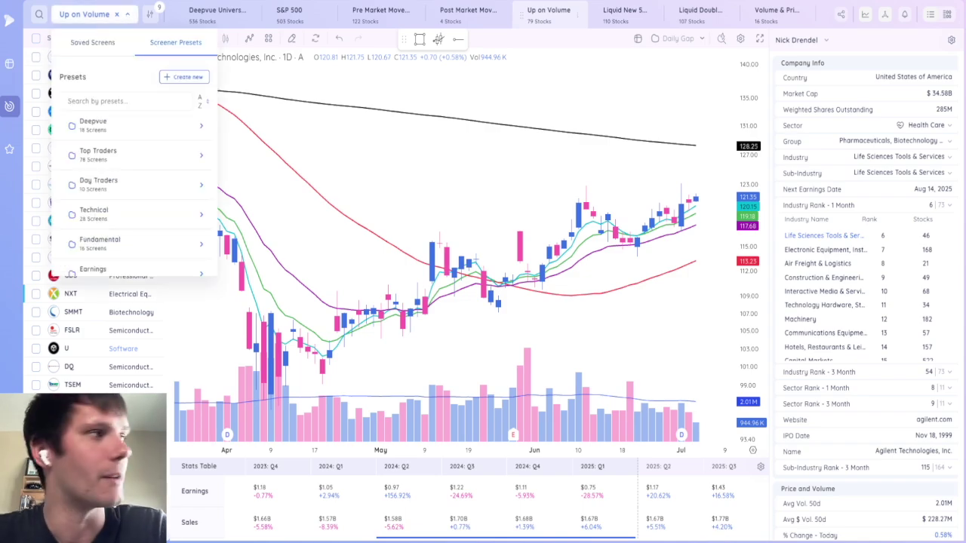
{"action": "left_click", "coordinate": [92, 43]}
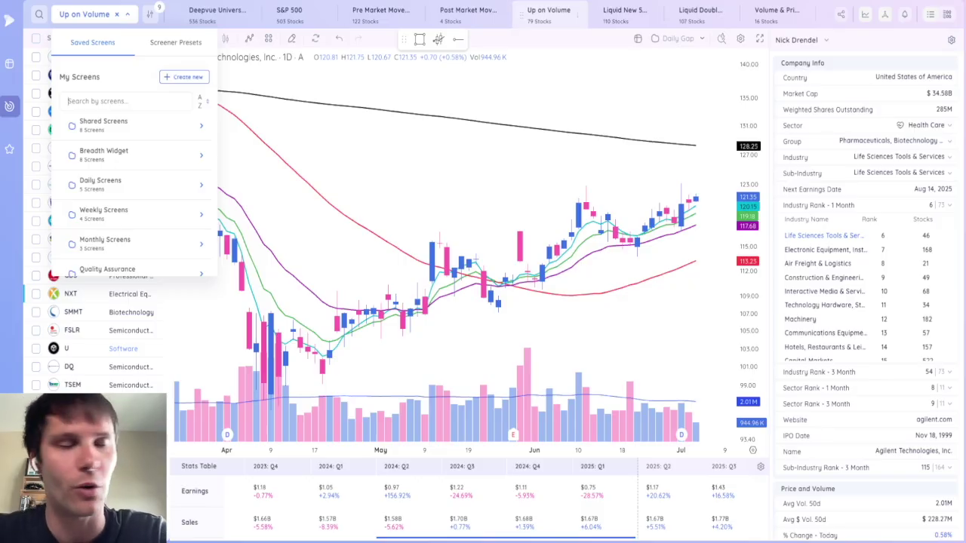
{"action": "left_click", "coordinate": [104, 124]}
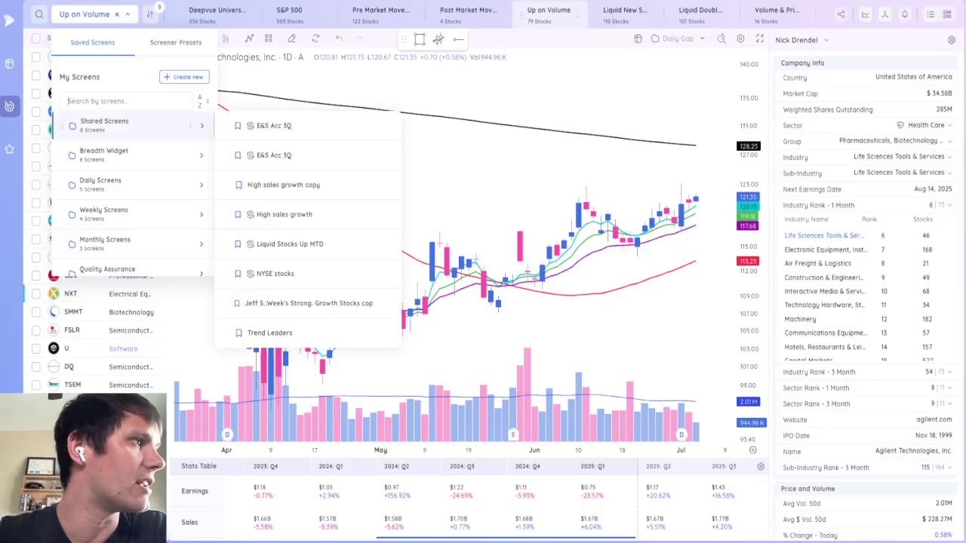
{"action": "scroll", "coordinate": [128, 193], "scroll_direction": "down", "scroll_amount": 5}
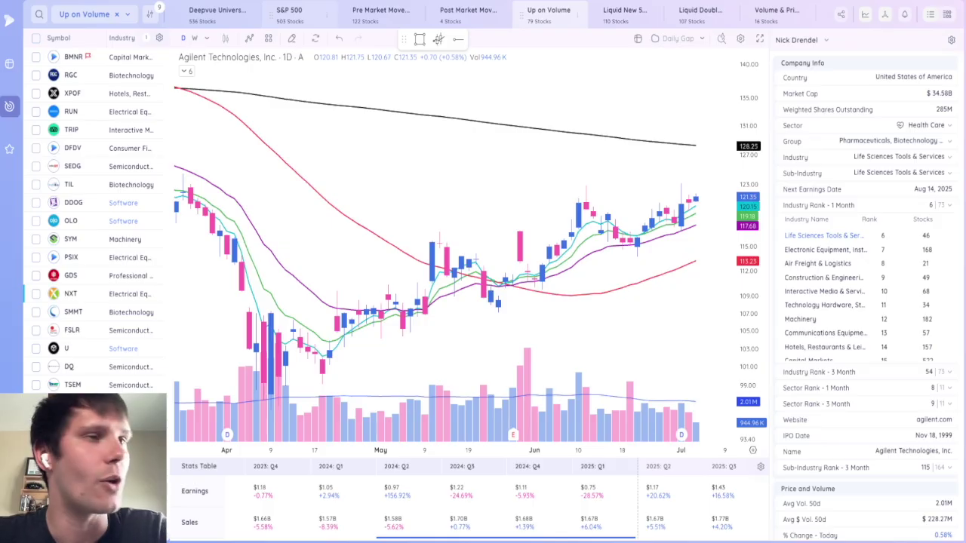
Step: Display the S&P 500 screen as a grid of charts and look through its stocks before returning to the first ones
{"action": "left_click", "coordinate": [930, 14]}
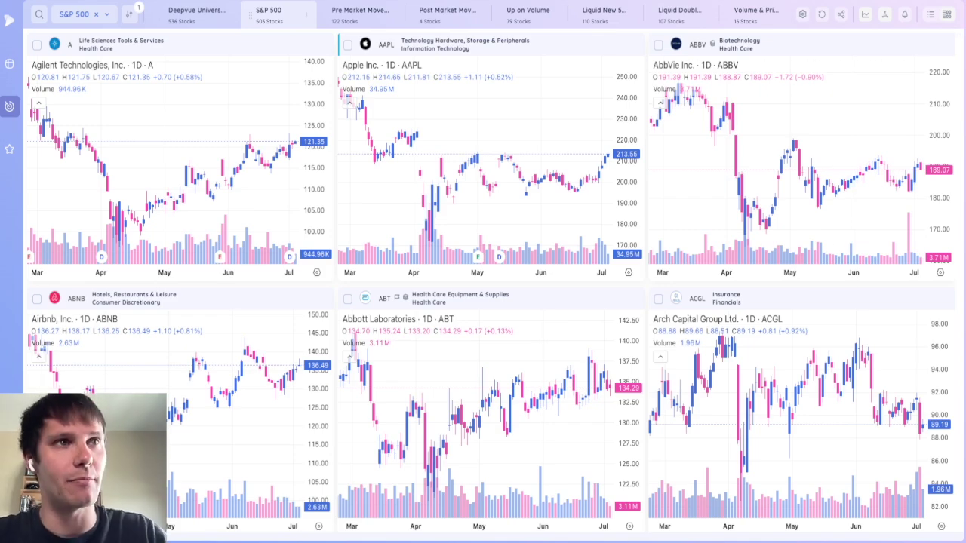
{"action": "scroll", "coordinate": [566, 129], "scroll_direction": "down", "scroll_amount": 3}
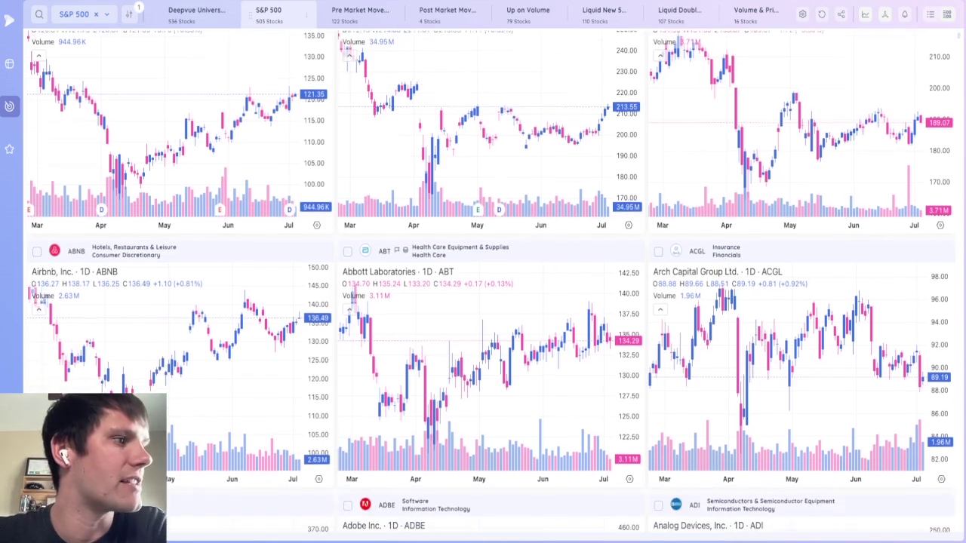
{"action": "scroll", "coordinate": [566, 129], "scroll_direction": "down", "scroll_amount": 6}
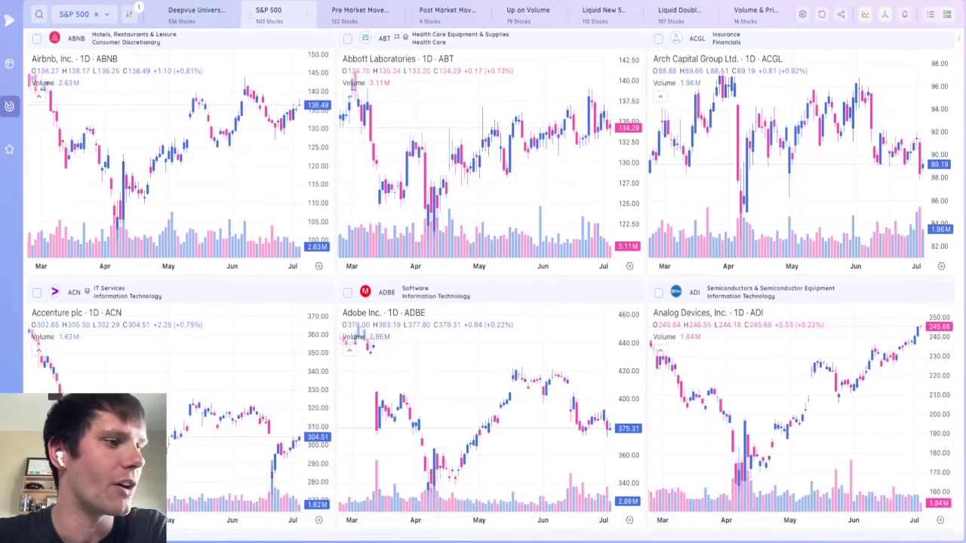
{"action": "scroll", "coordinate": [491, 281], "scroll_direction": "down", "scroll_amount": 6}
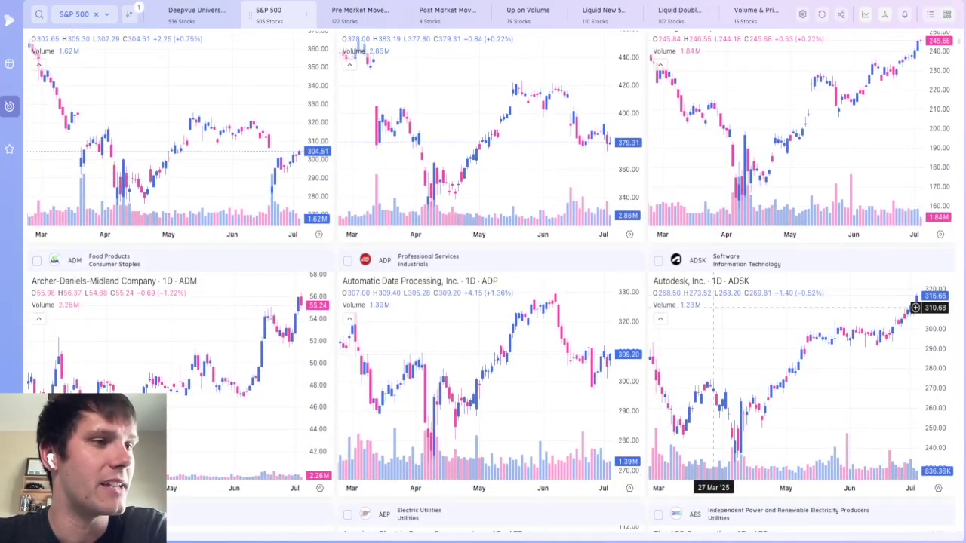
{"action": "scroll", "coordinate": [722, 309], "scroll_direction": "down", "scroll_amount": 2}
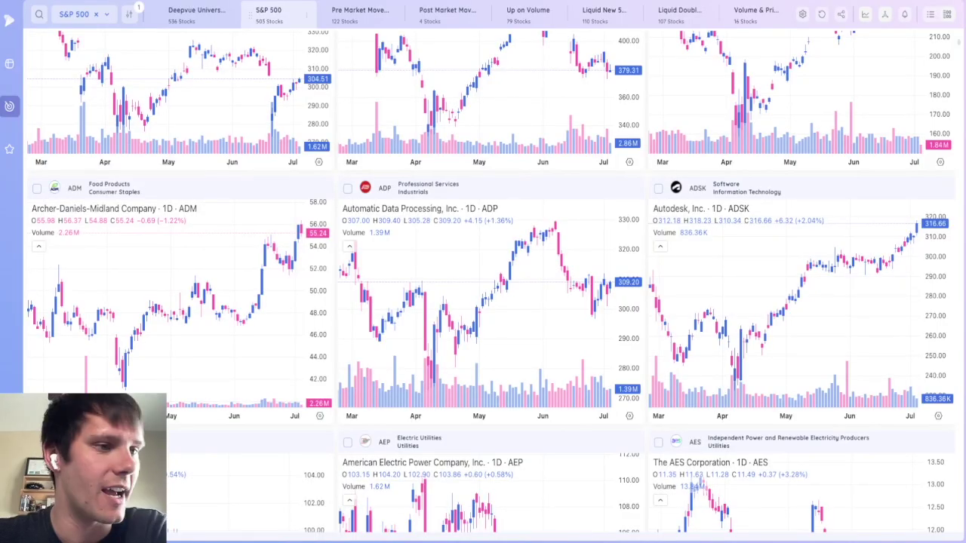
{"action": "scroll", "coordinate": [491, 287], "scroll_direction": "down", "scroll_amount": 2}
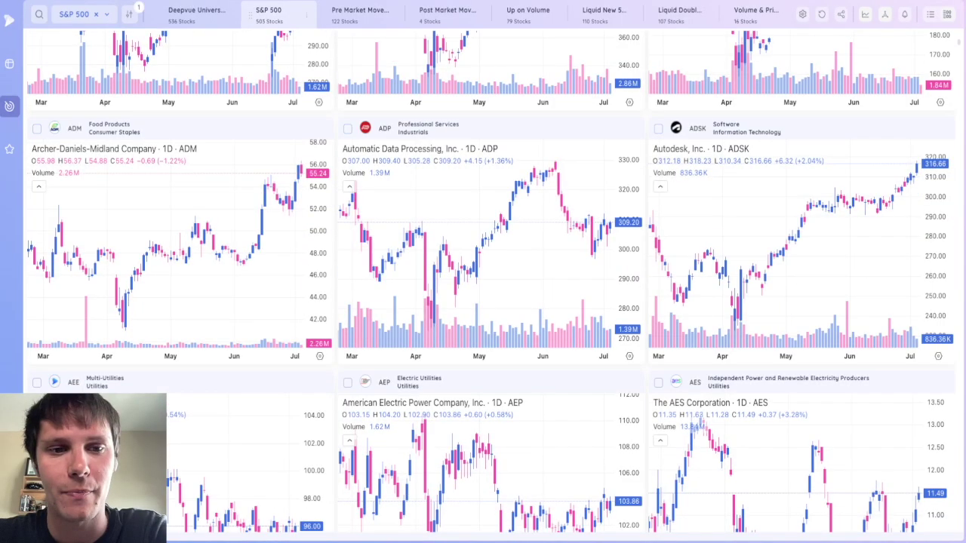
{"action": "scroll", "coordinate": [491, 287], "scroll_direction": "down", "scroll_amount": 3}
{"action": "scroll", "coordinate": [491, 287], "scroll_direction": "up", "scroll_amount": 15}
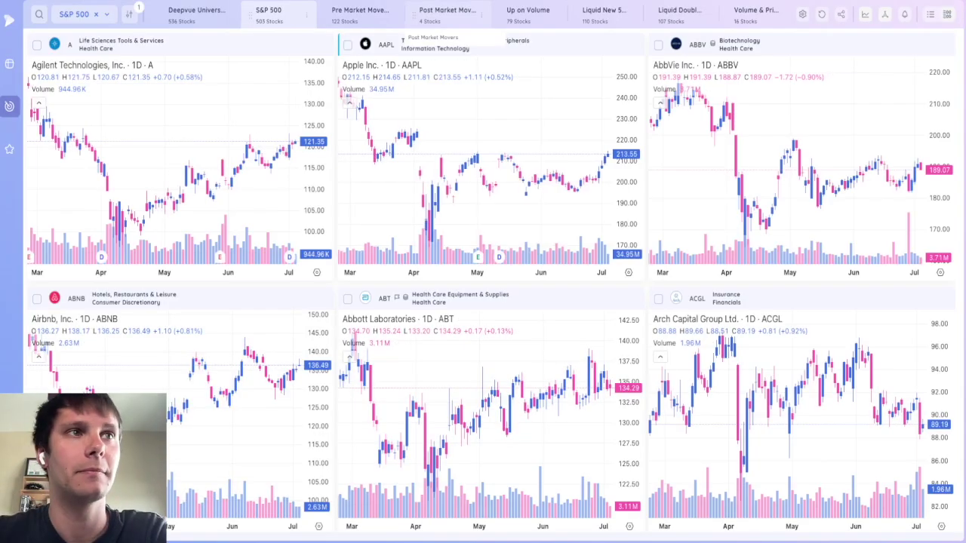
Step: Show the Liquid New 52 Week Highs screen in list view and inspect the new-screen filter builder without creating a screen
{"action": "left_click", "coordinate": [604, 14]}
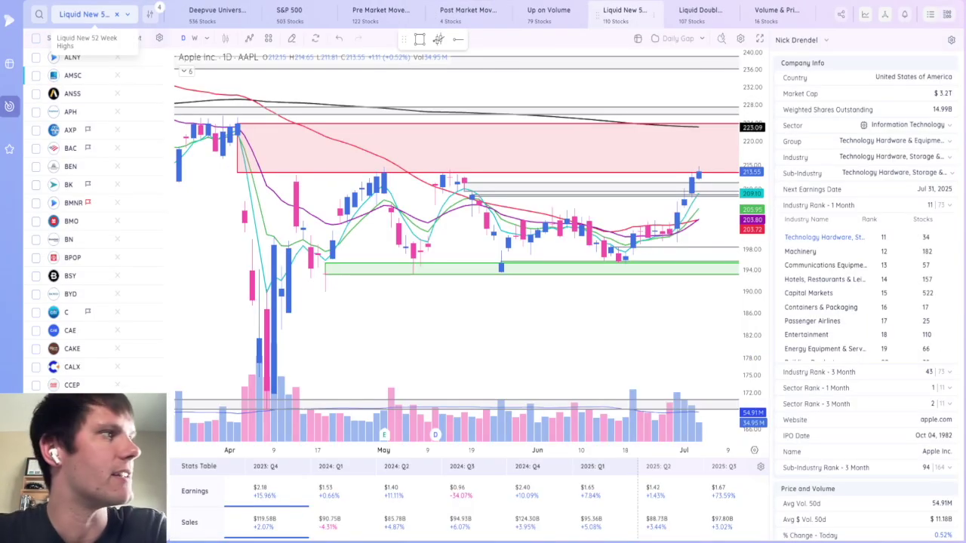
{"action": "left_click", "coordinate": [84, 14]}
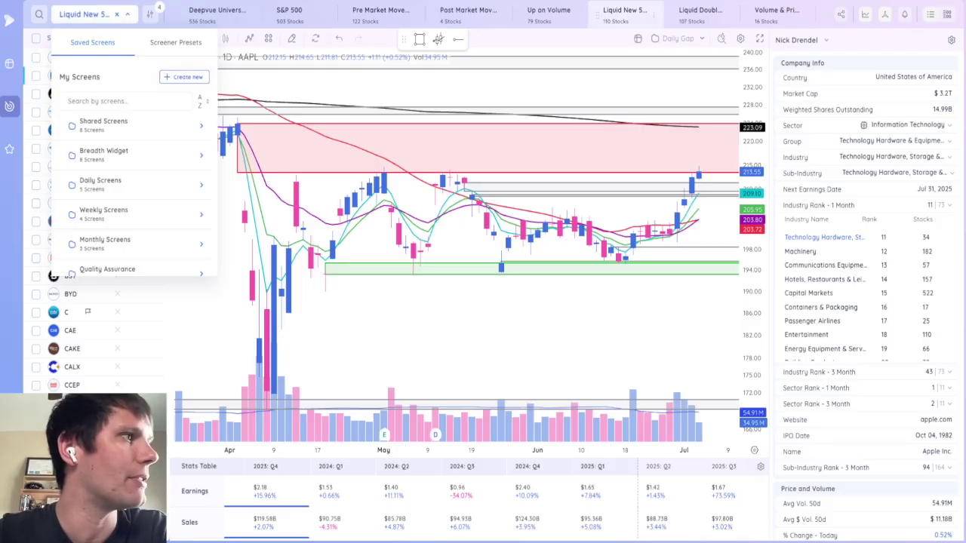
{"action": "left_click", "coordinate": [183, 76]}
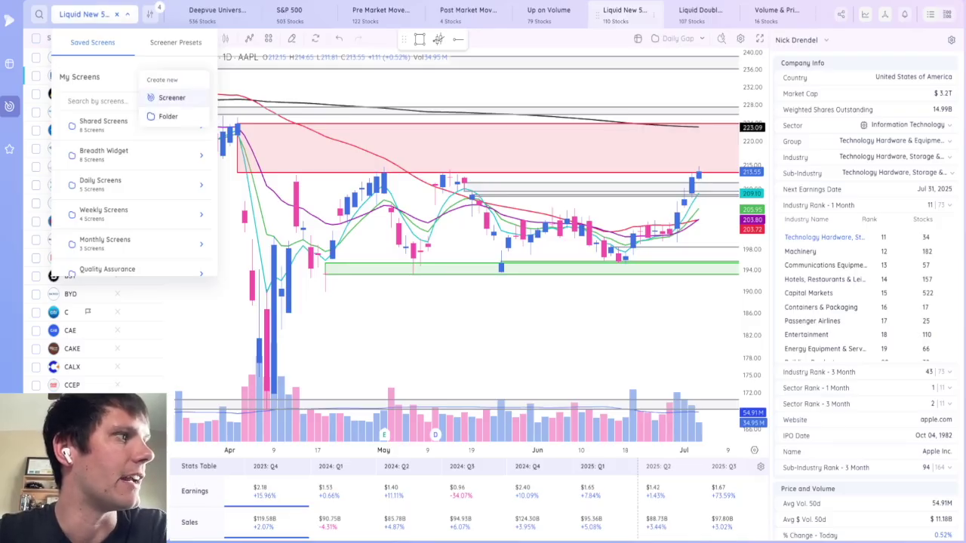
{"action": "left_click", "coordinate": [172, 97]}
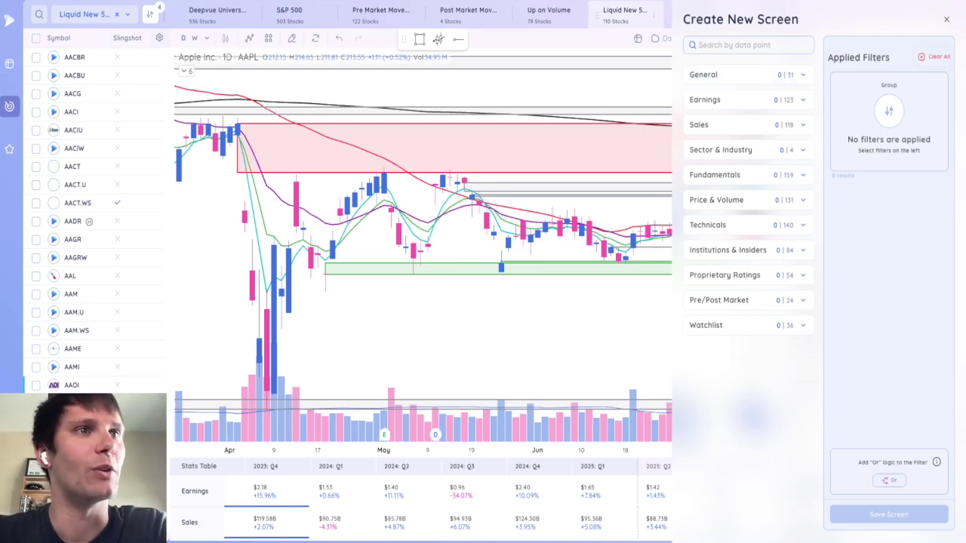
{"action": "left_click", "coordinate": [947, 19]}
Step: Duplicate the Deepvue Universe preset from the Deepvue folder, replacing the name's copy suffix with a hyphen and the owner's first name
{"action": "left_click", "coordinate": [127, 14]}
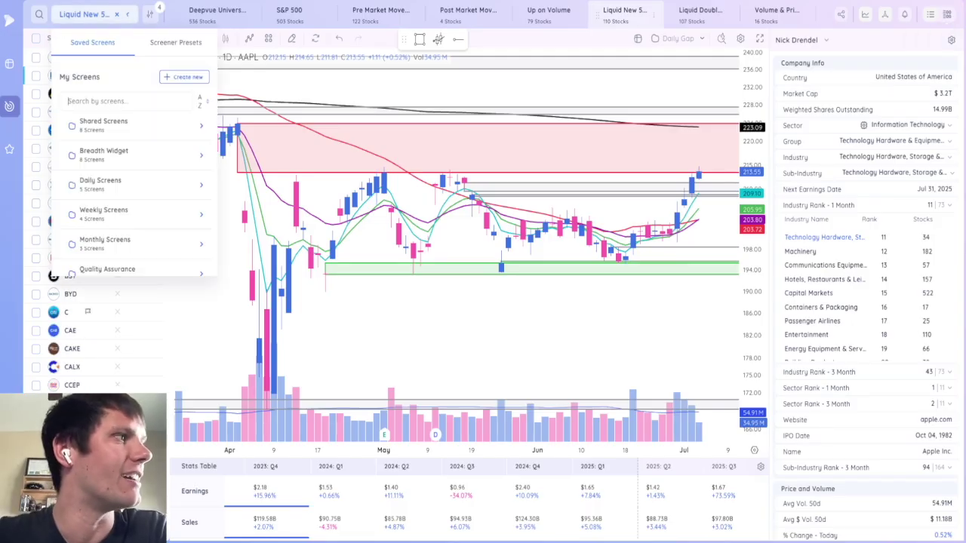
{"action": "left_click", "coordinate": [175, 42]}
{"action": "left_click", "coordinate": [114, 125]}
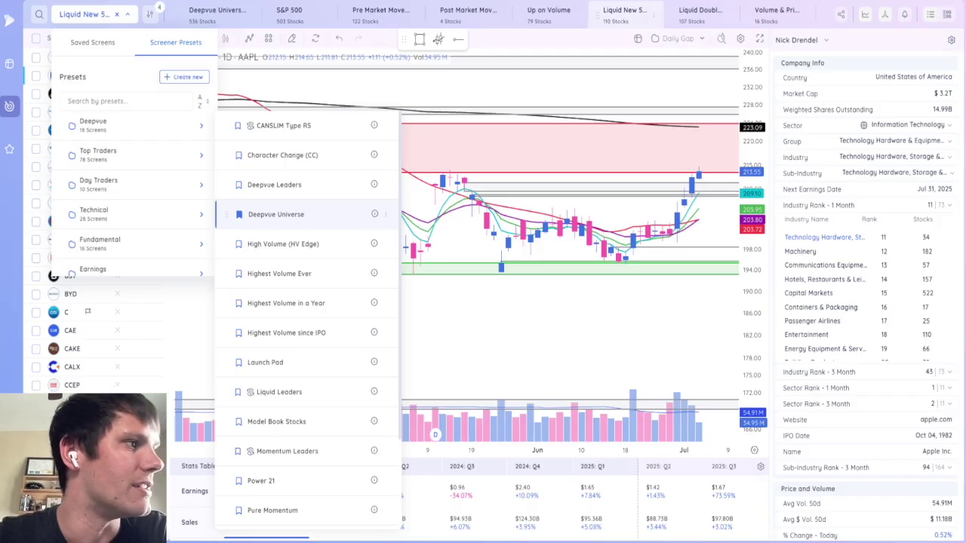
{"action": "left_click", "coordinate": [385, 214]}
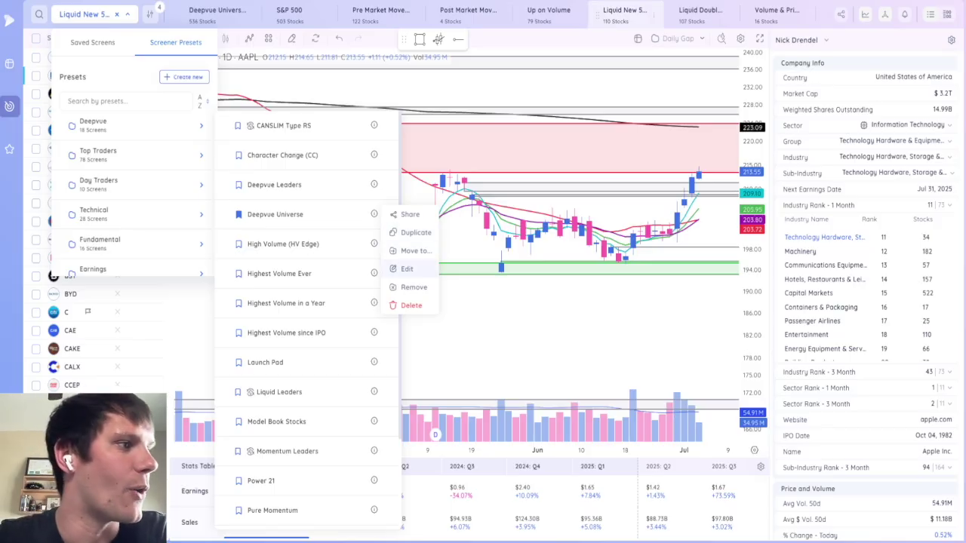
{"action": "left_click", "coordinate": [416, 233]}
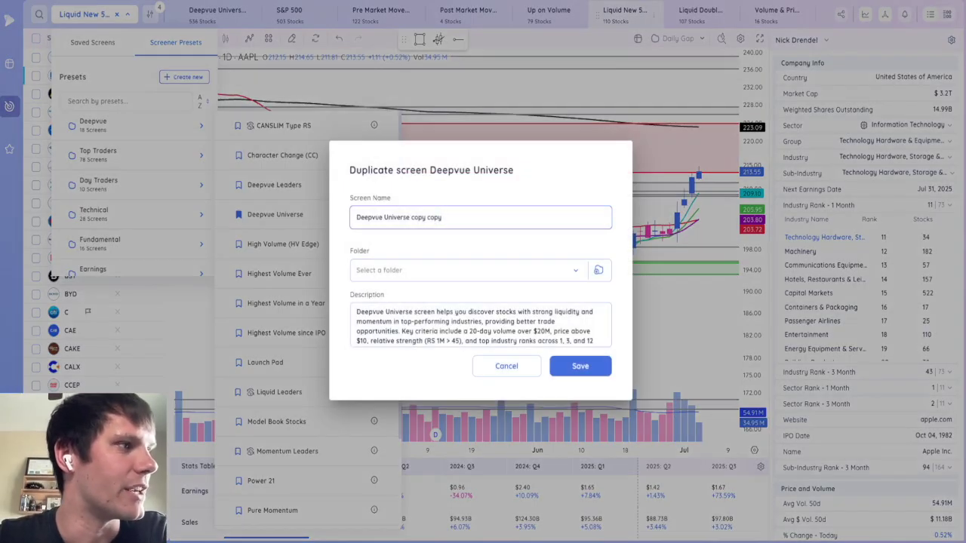
{"action": "key", "text": "ctrl+shift+Left"}
{"action": "key", "text": "ctrl+shift+Left"}
{"action": "key", "text": "BackSpace"}
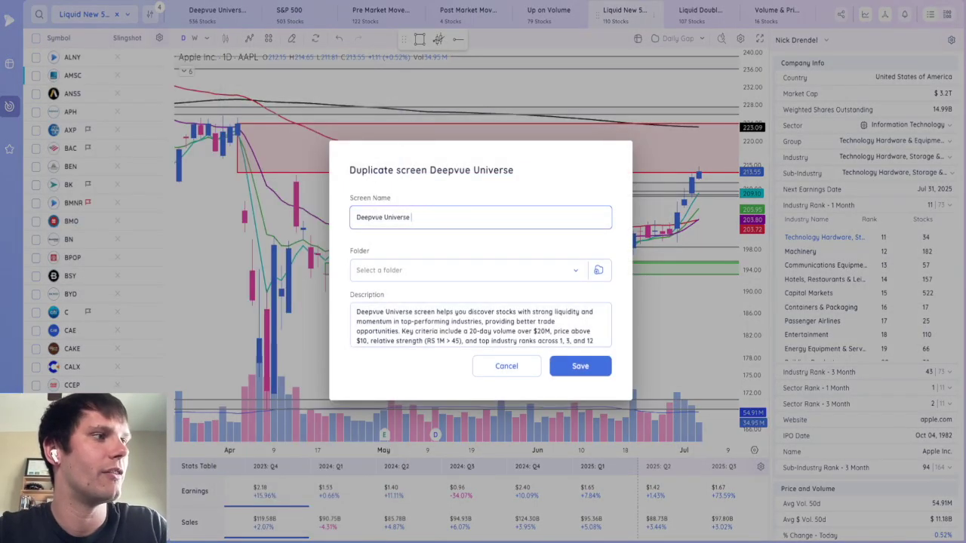
{"action": "type", "text": "- Nick"}
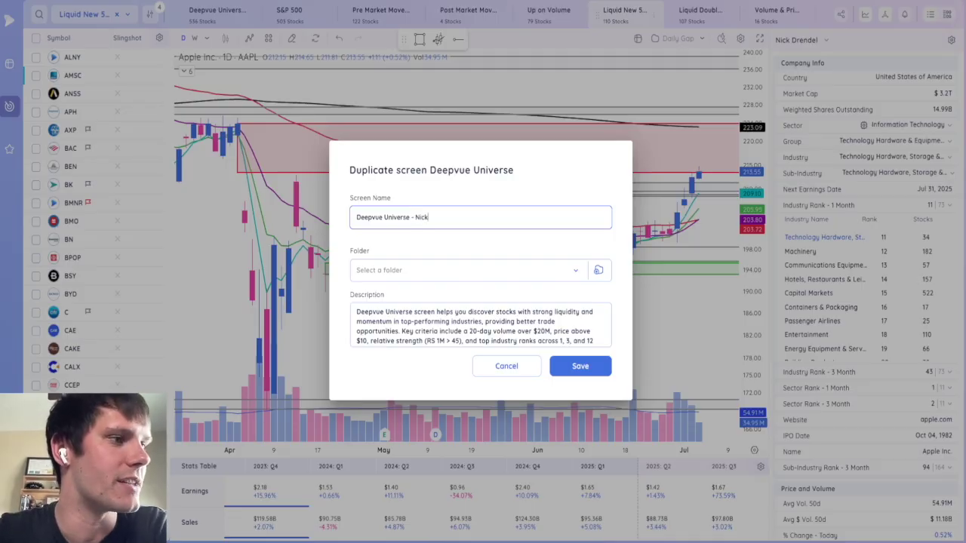
{"action": "key", "text": "Return"}
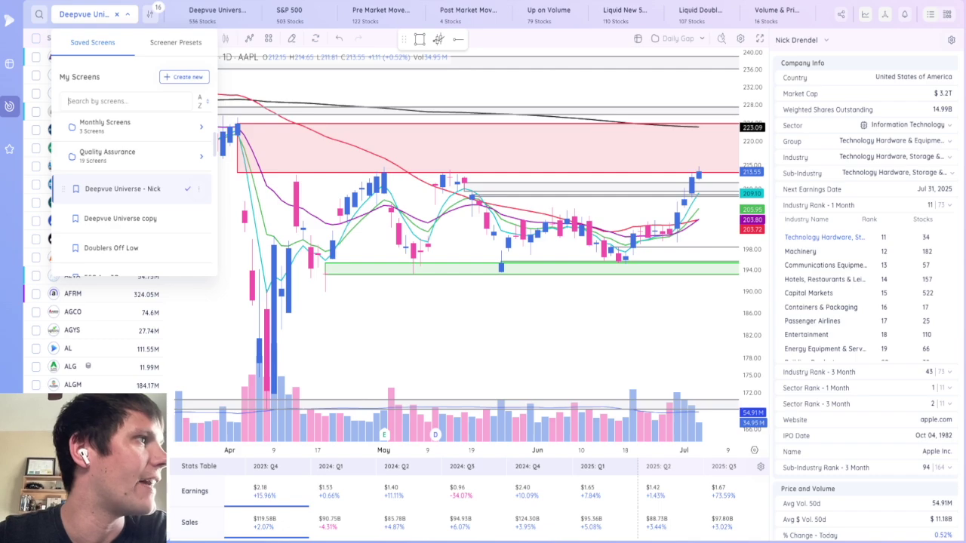
Step: Review the applied filter groups of the duplicated Deepvue Universe screen, from Group 1 through Group 4
{"action": "left_click", "coordinate": [149, 14]}
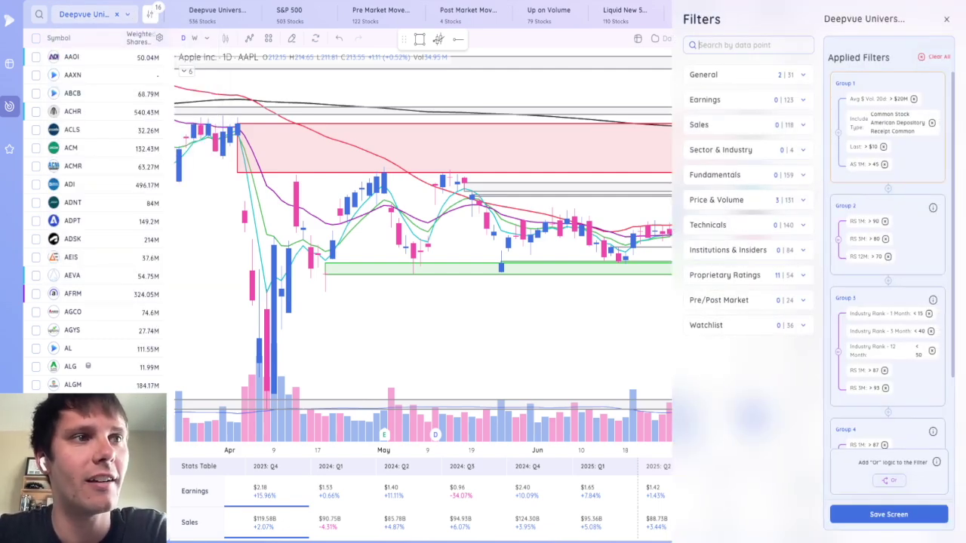
{"action": "scroll", "coordinate": [888, 260], "scroll_direction": "down", "scroll_amount": 1}
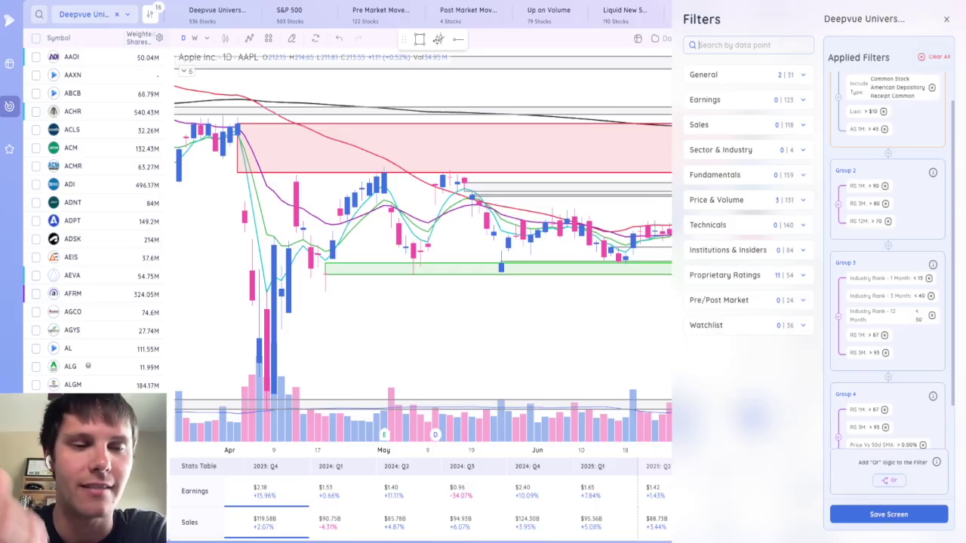
{"action": "scroll", "coordinate": [888, 260], "scroll_direction": "up", "scroll_amount": 1}
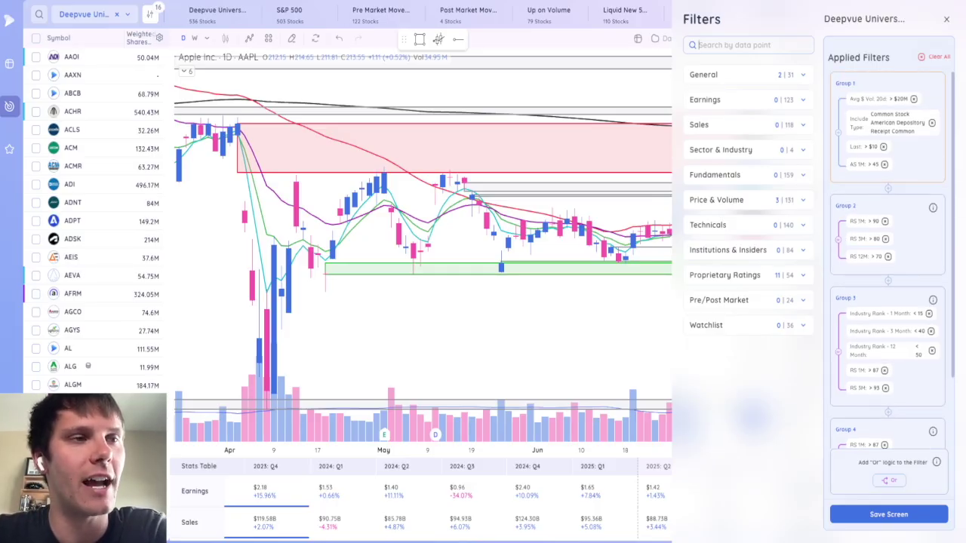
{"action": "scroll", "coordinate": [888, 260], "scroll_direction": "down", "scroll_amount": 3}
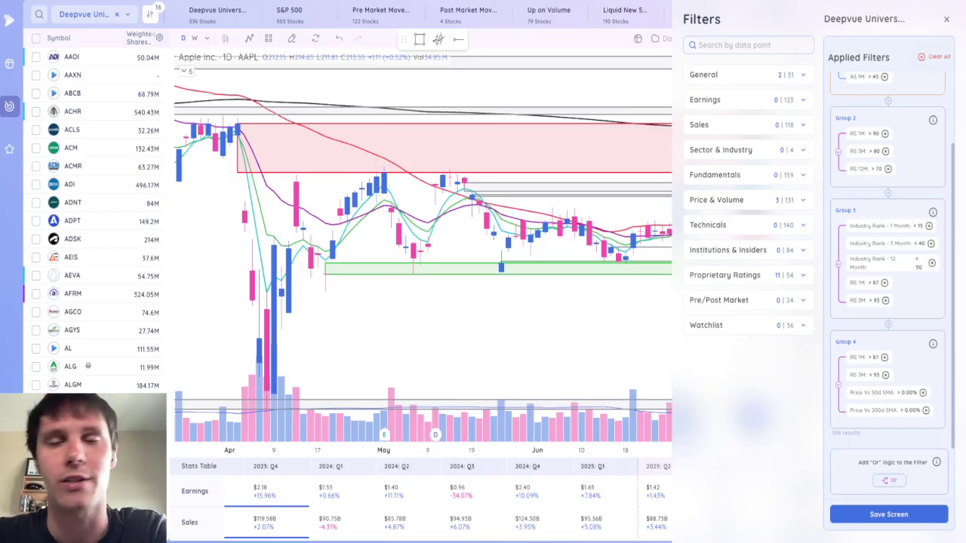
Step: Show the Up on Volume dashboard, browse the apps available to add without adding any, and view the dashboard list
{"action": "left_click", "coordinate": [549, 10]}
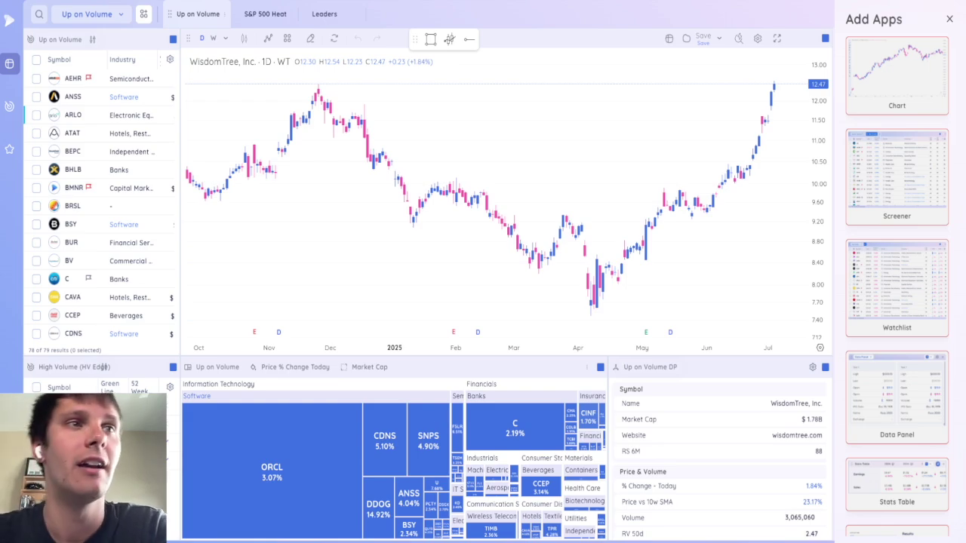
{"action": "scroll", "coordinate": [897, 287], "scroll_direction": "down", "scroll_amount": 3}
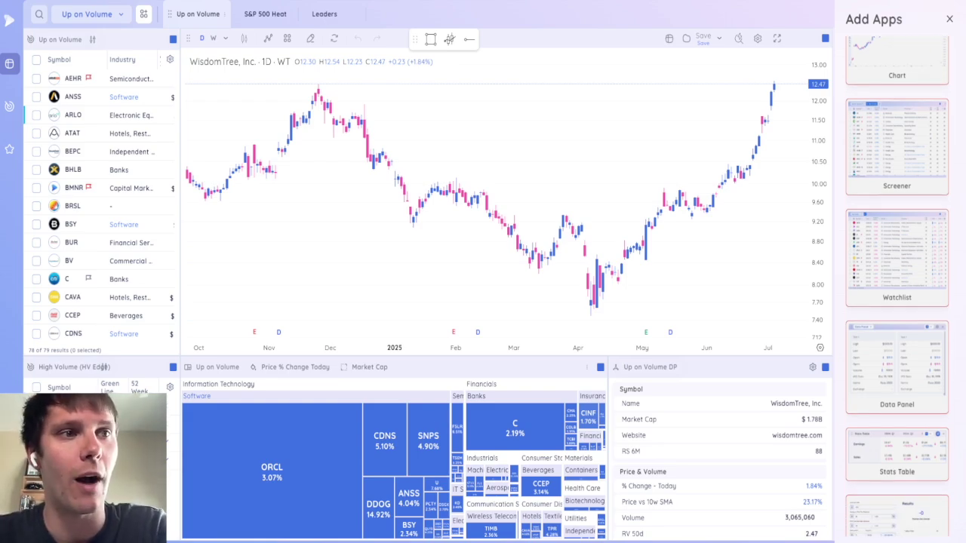
{"action": "scroll", "coordinate": [897, 286], "scroll_direction": "down", "scroll_amount": 3}
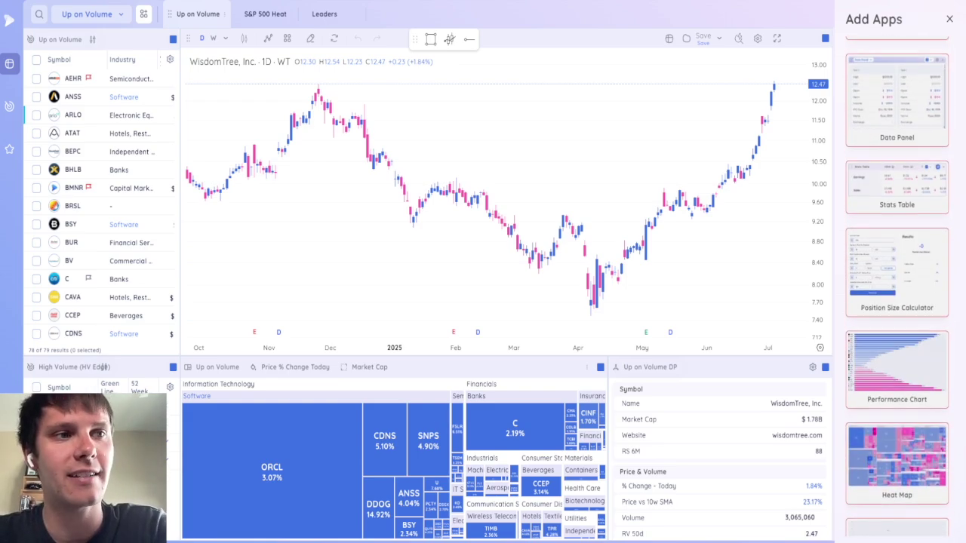
{"action": "scroll", "coordinate": [897, 287], "scroll_direction": "down", "scroll_amount": 1}
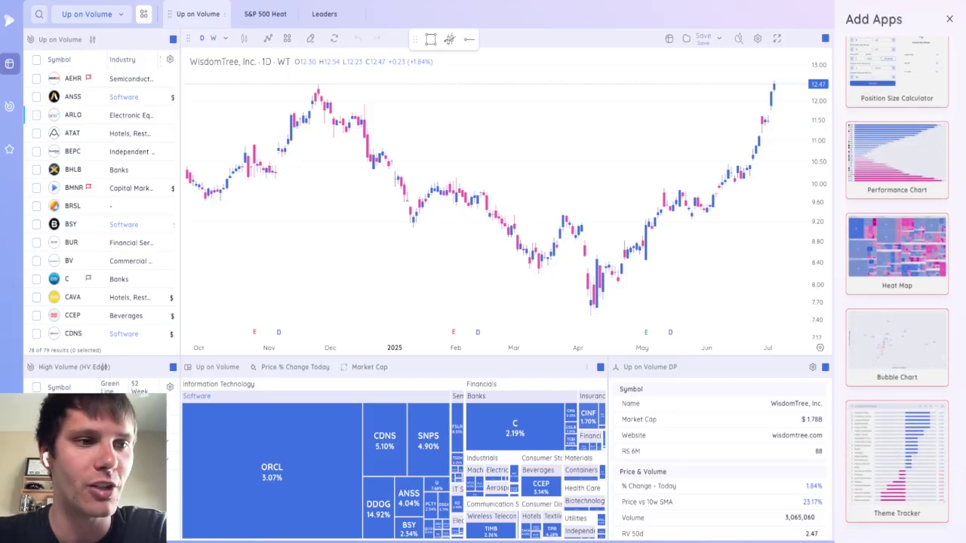
{"action": "key", "text": "Escape"}
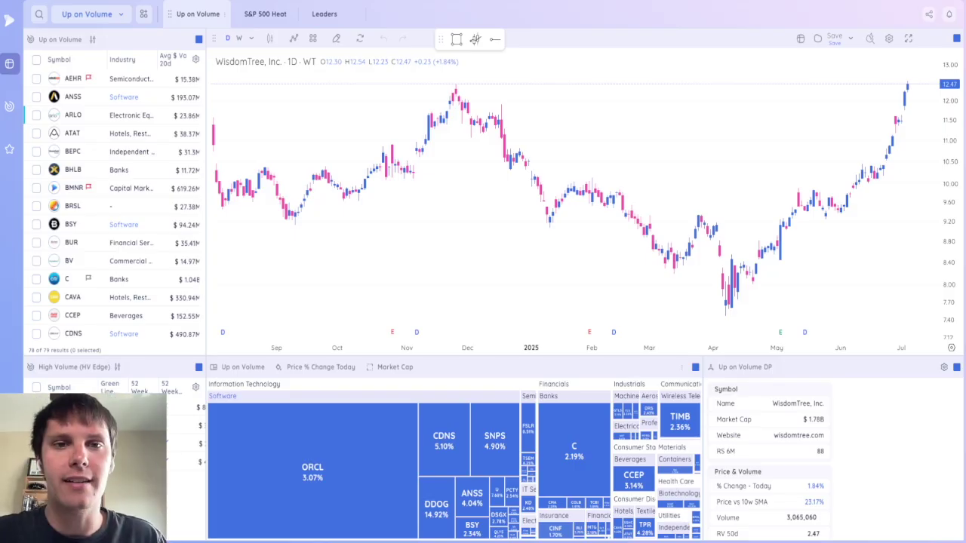
{"action": "left_click", "coordinate": [87, 14]}
{"action": "mouse_move", "coordinate": [136, 125]}
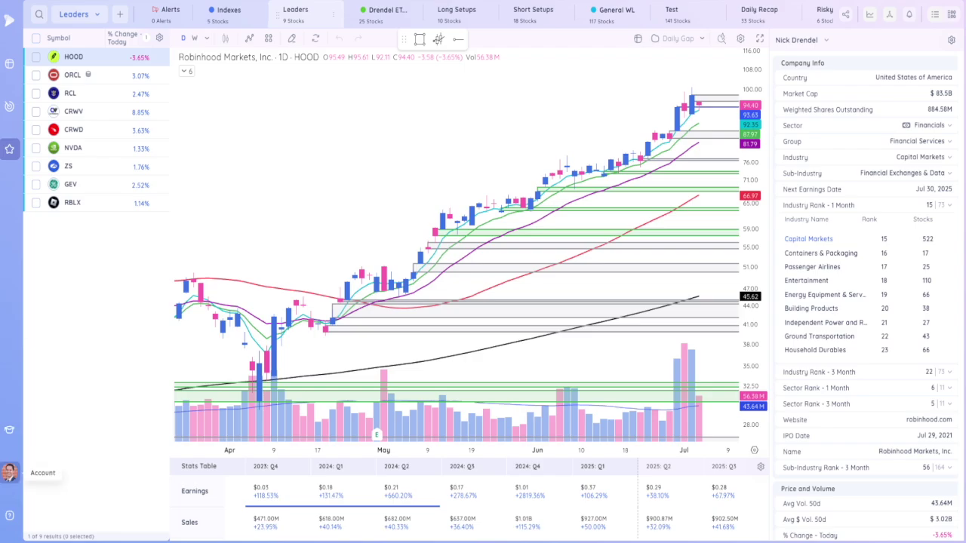
Step: View the education section's articles, tutorials and events
{"action": "left_click", "coordinate": [9, 429]}
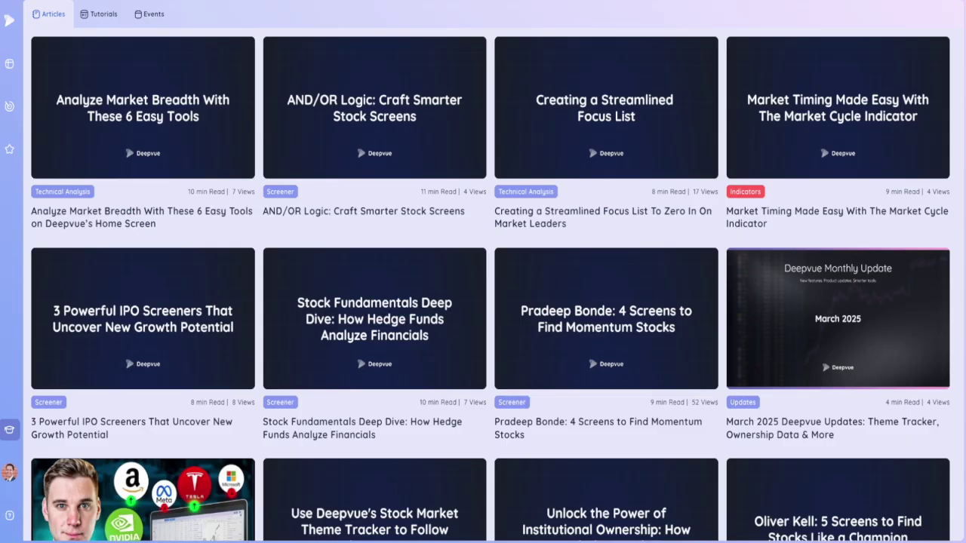
{"action": "left_click", "coordinate": [99, 14]}
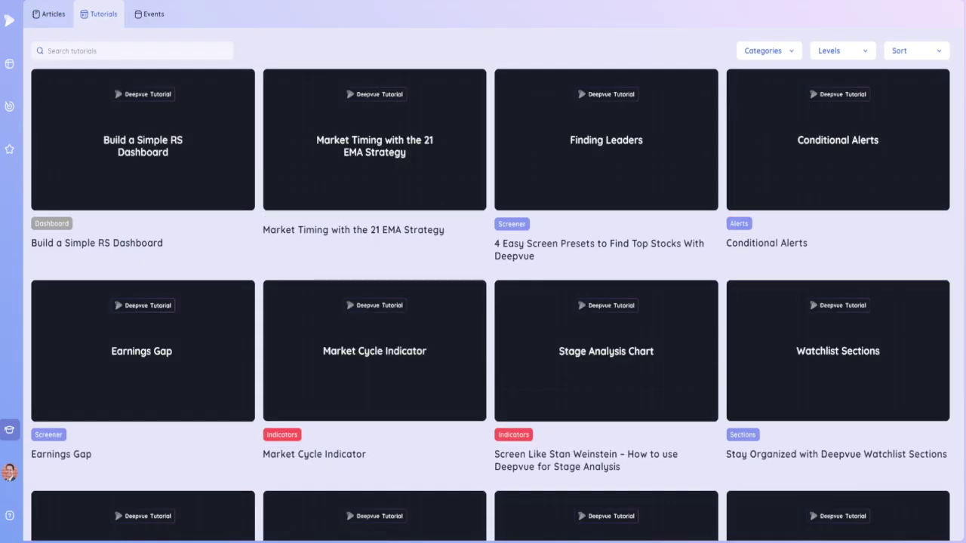
{"action": "left_click", "coordinate": [149, 14]}
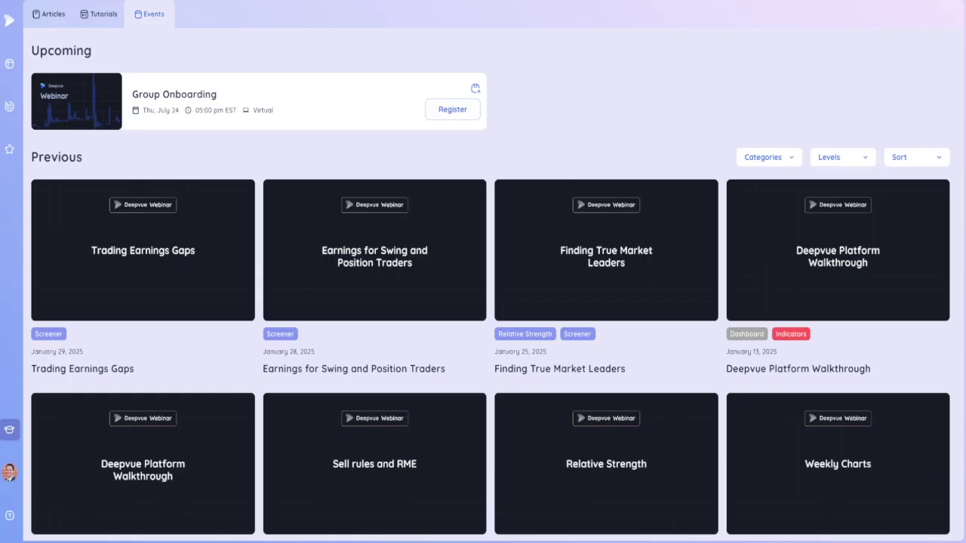
Step: Return to the Leaders watchlist and view the help window's support options before closing it
{"action": "left_click", "coordinate": [9, 149]}
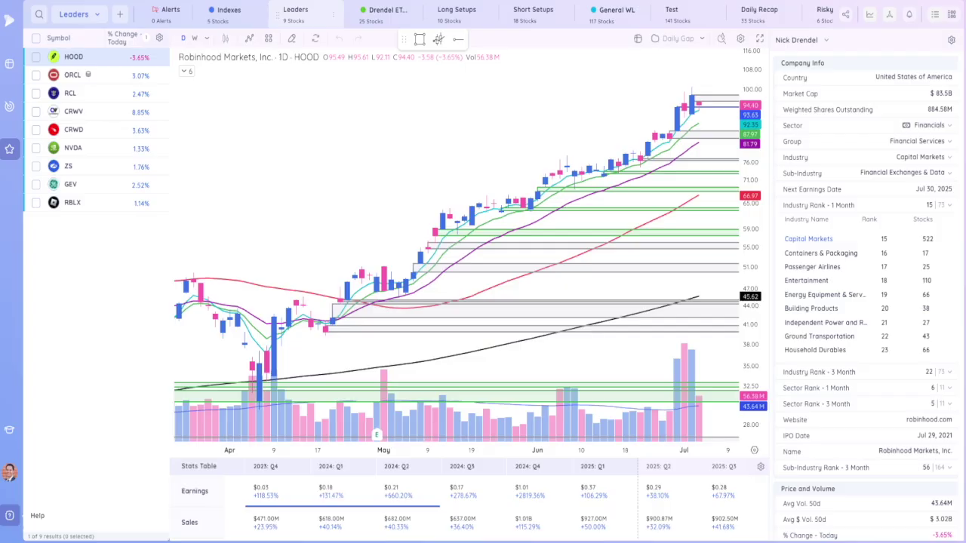
{"action": "left_click", "coordinate": [9, 515]}
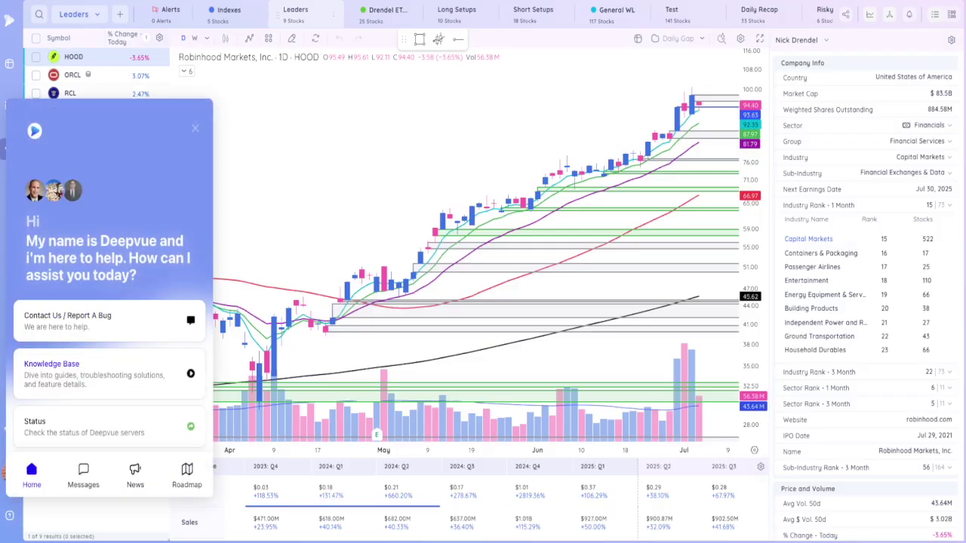
{"action": "key", "text": "Escape"}
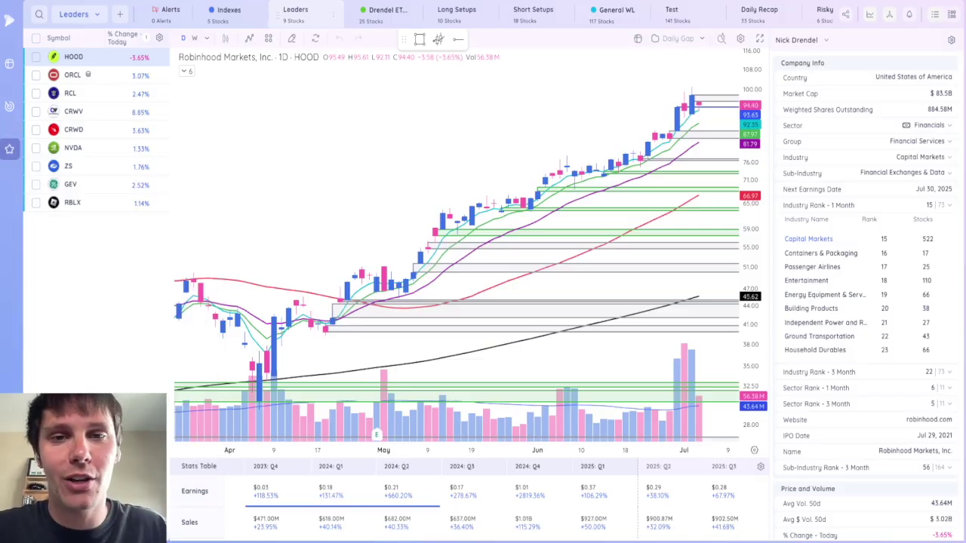